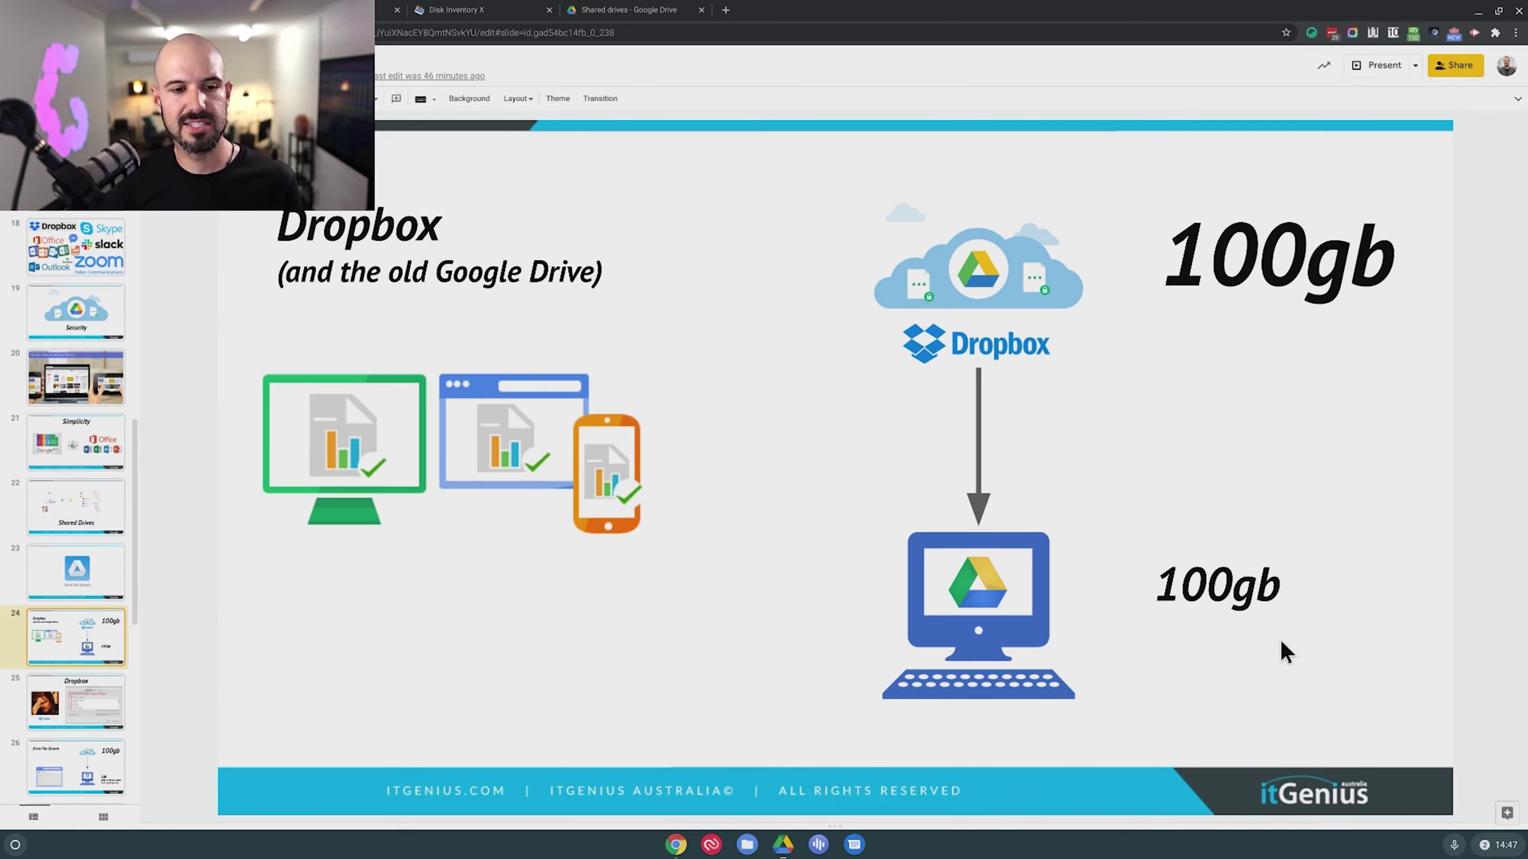
Advance past the Dropbox selective sync slide to slide 26, 'Drive File Stream'.
key("Down")
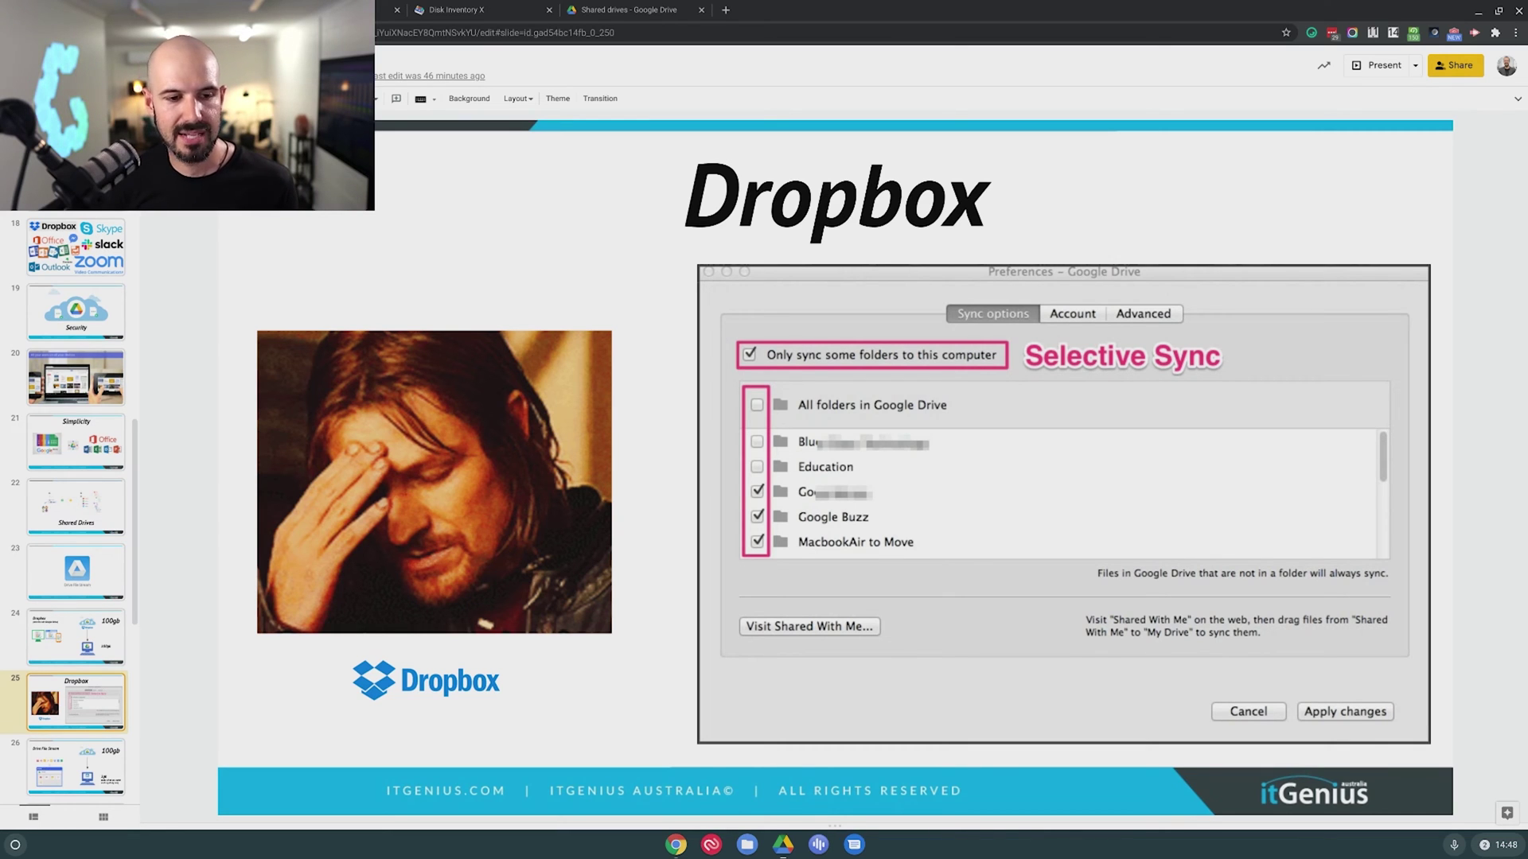
key("Down")
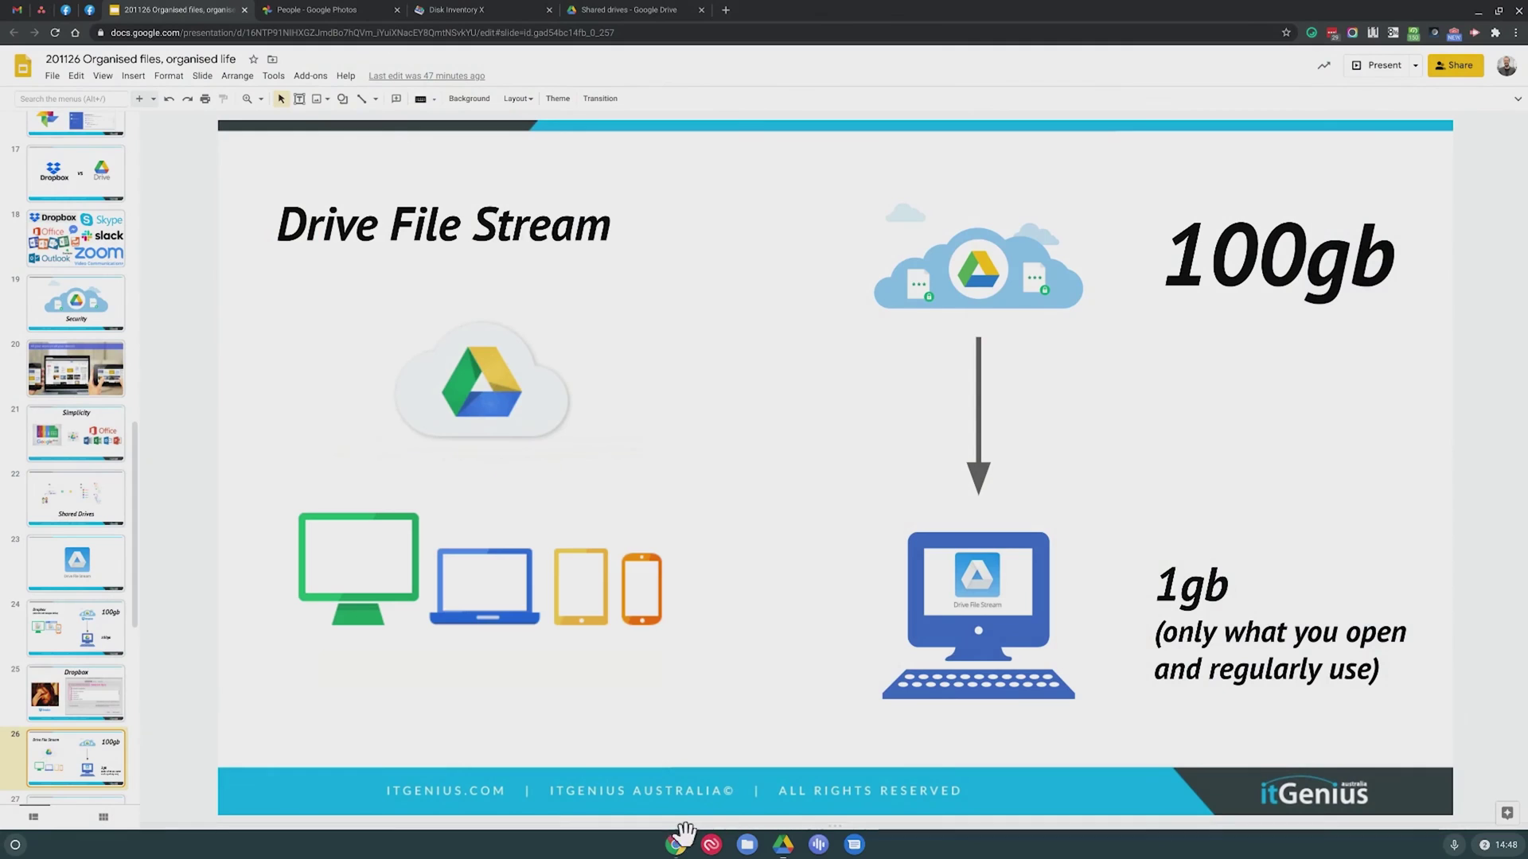
In Files, browse Google Drive's My Drive, then list Shared drives sorted by name, window moved right.
left_click(748, 844)
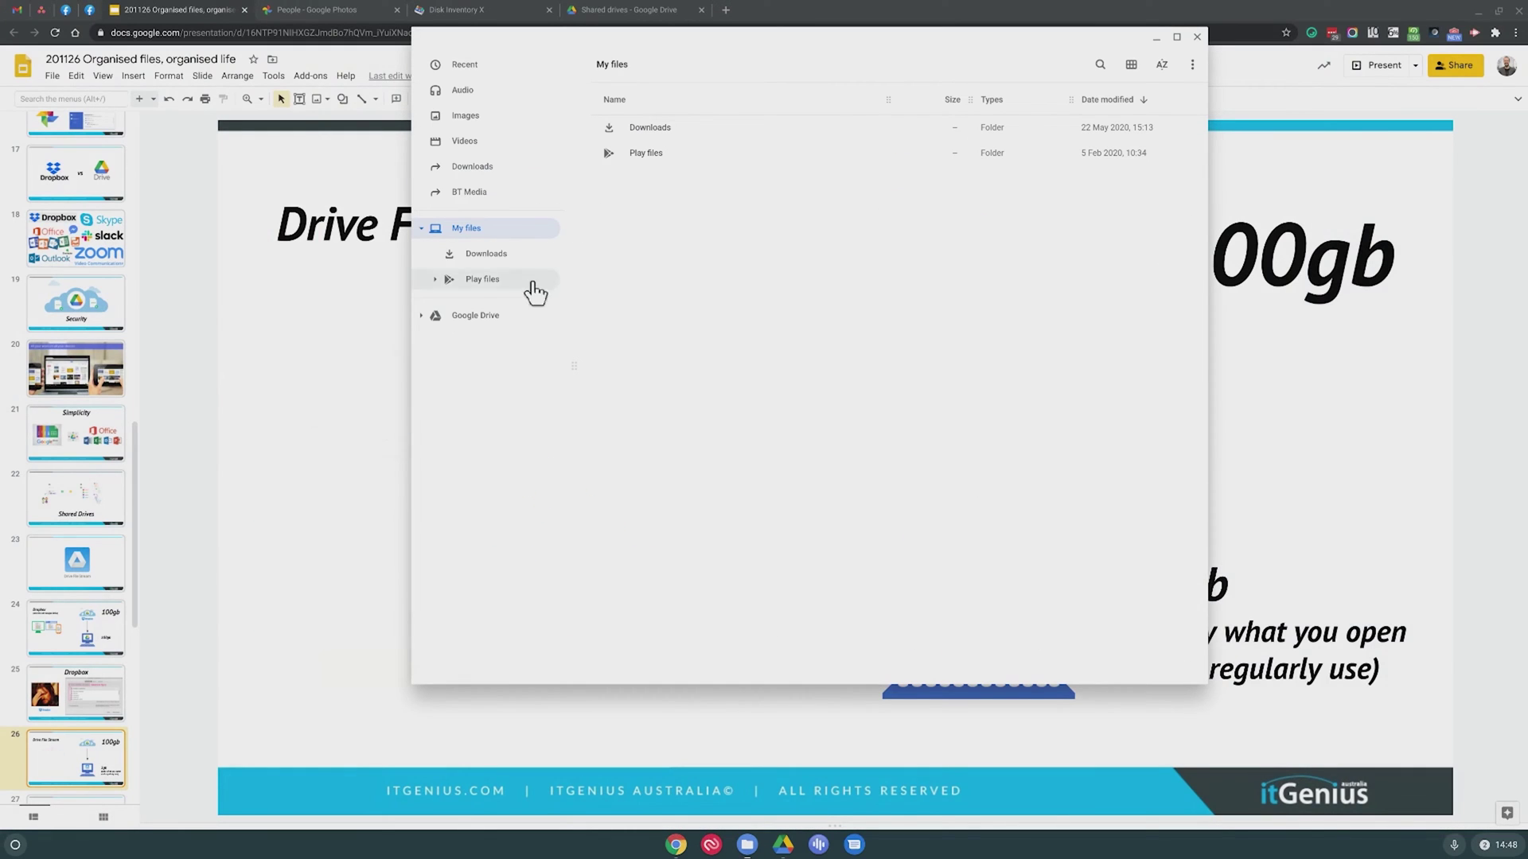
left_click(422, 316)
left_click(488, 340)
scroll(793, 342, "down", 15)
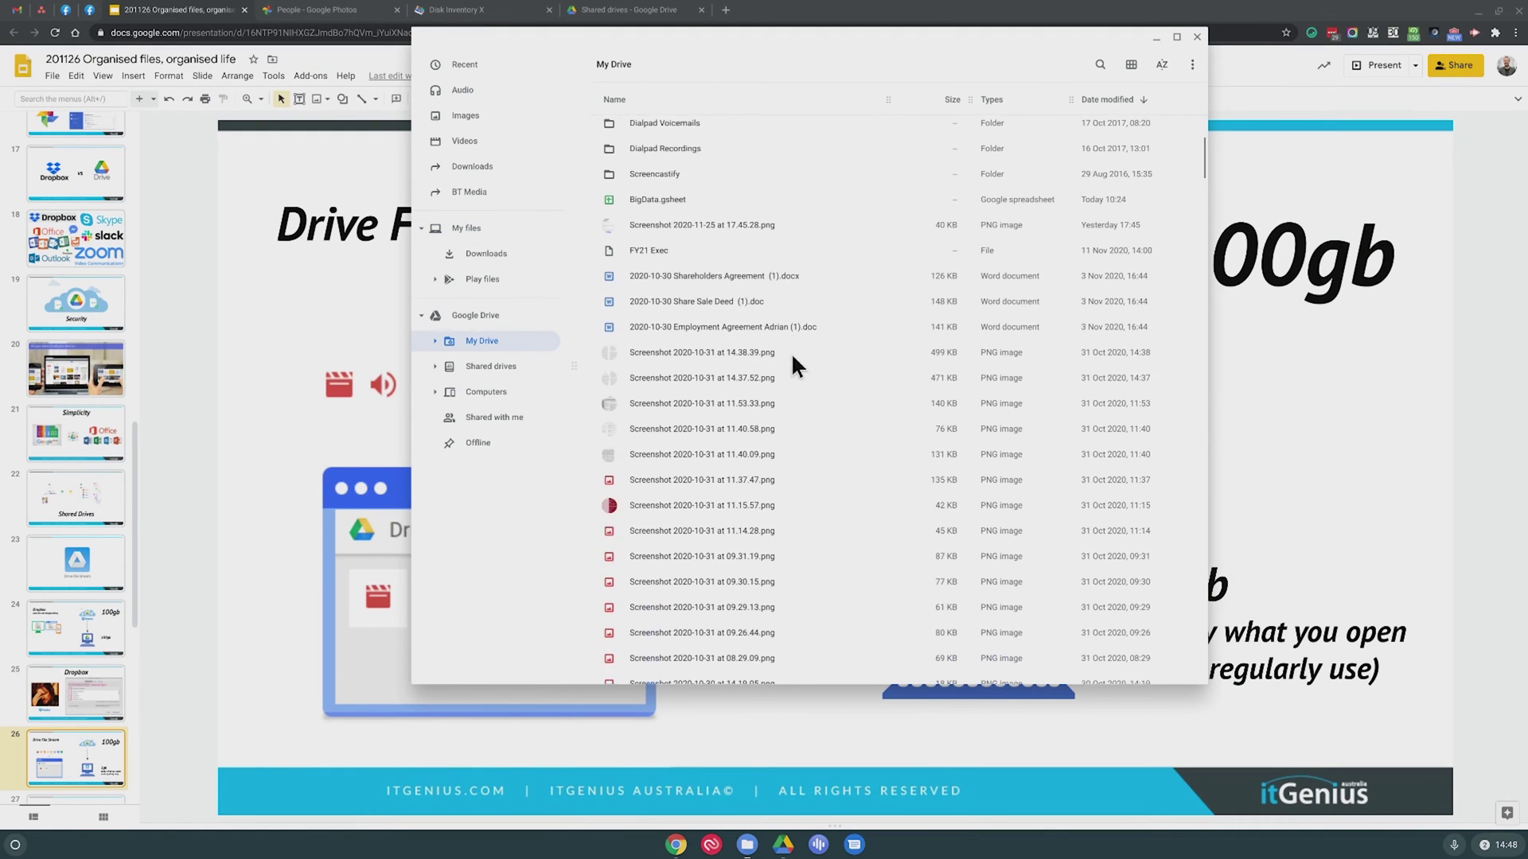
scroll(792, 359, "up", 15)
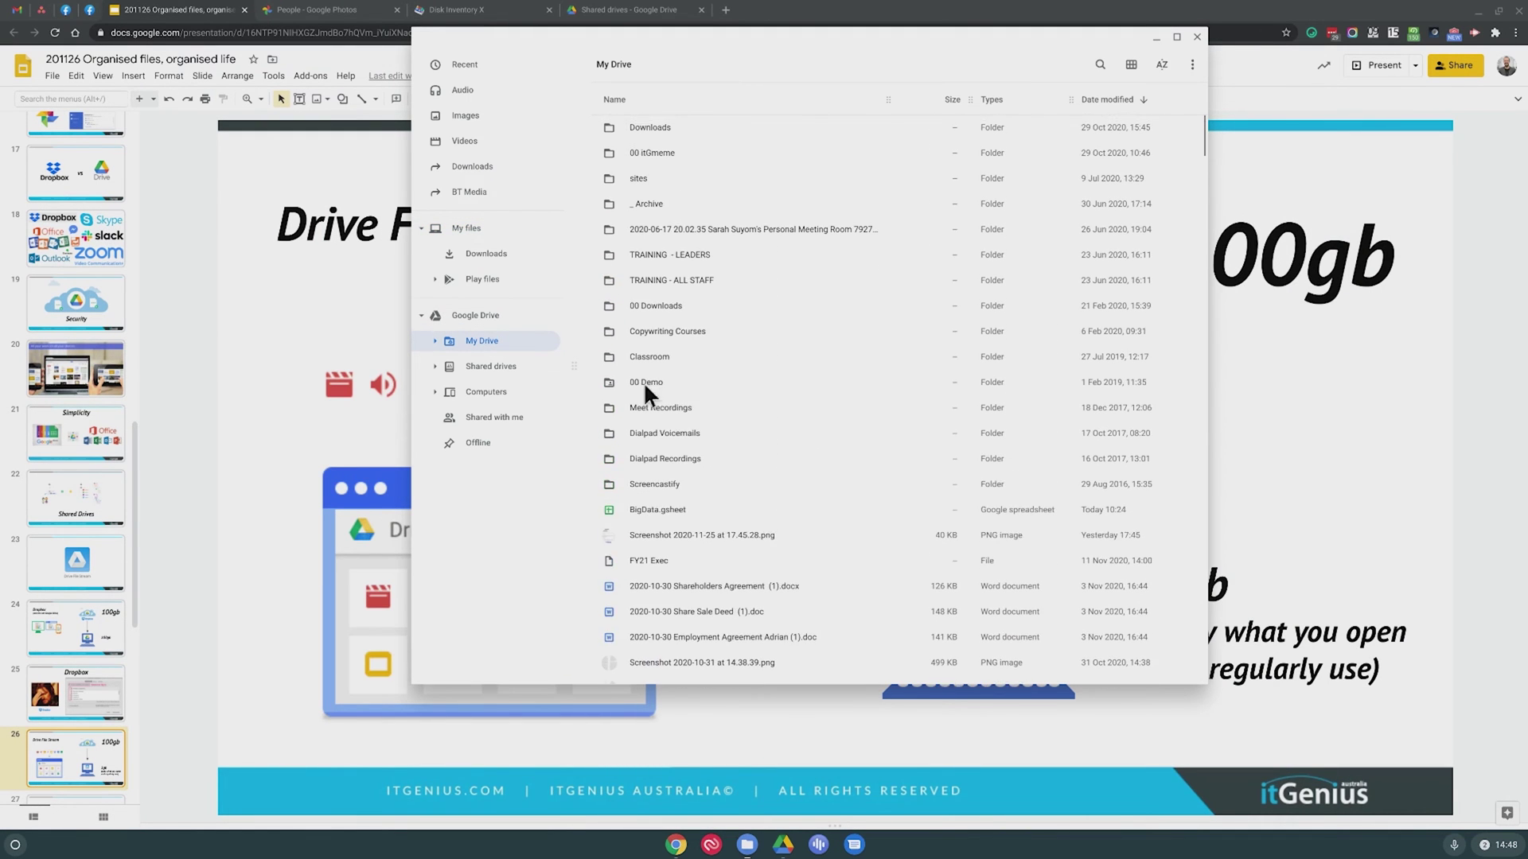
left_click(491, 368)
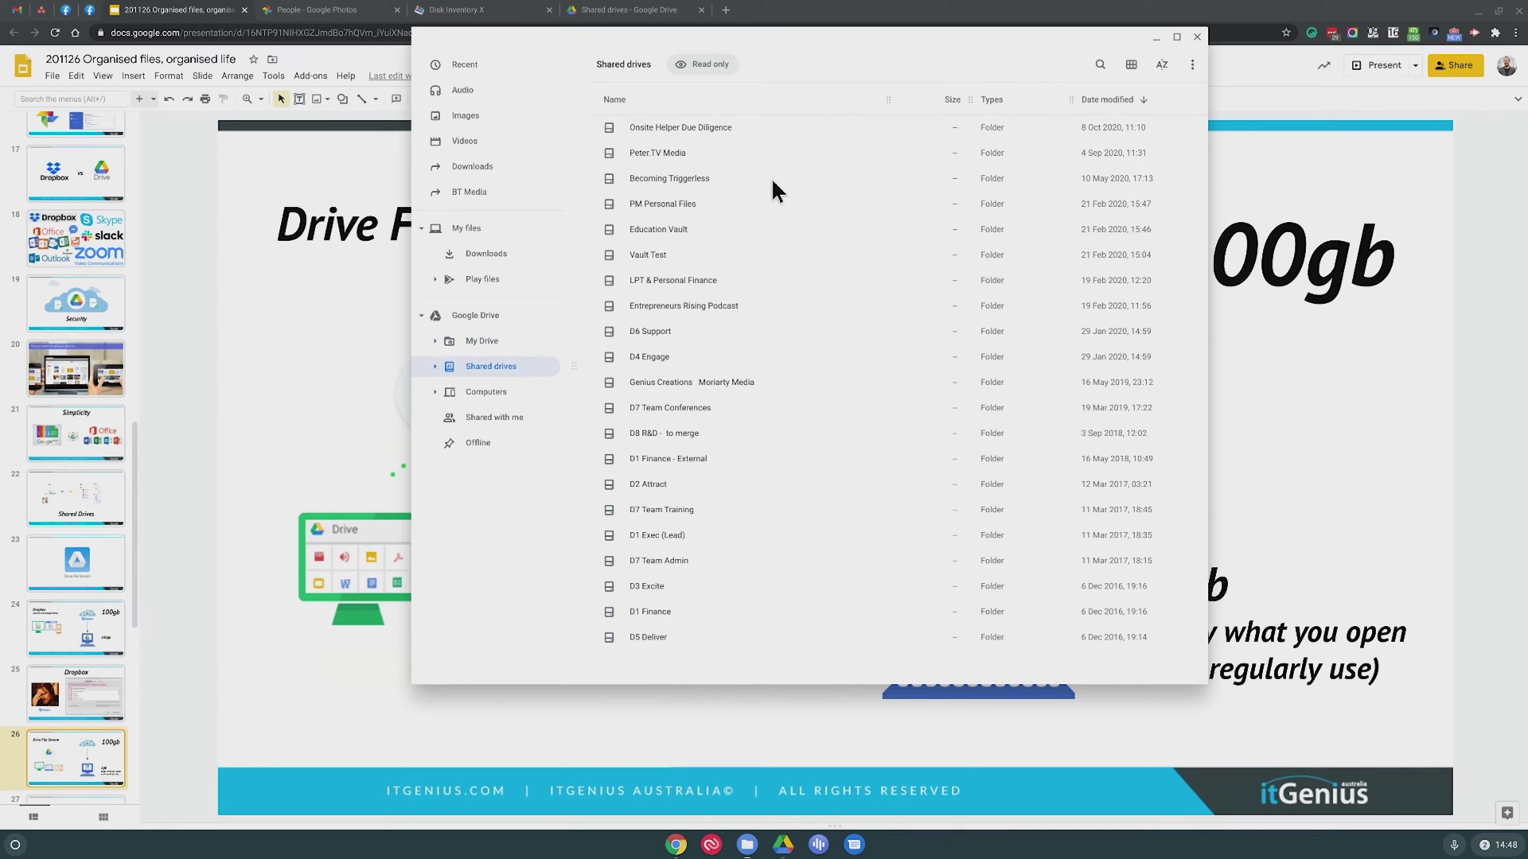
left_click(725, 101)
left_click_drag(835, 41, 1159, 90)
Open the D3 Excite shared drive in Files and show the Guided Trials folder's actions.
left_click(637, 9)
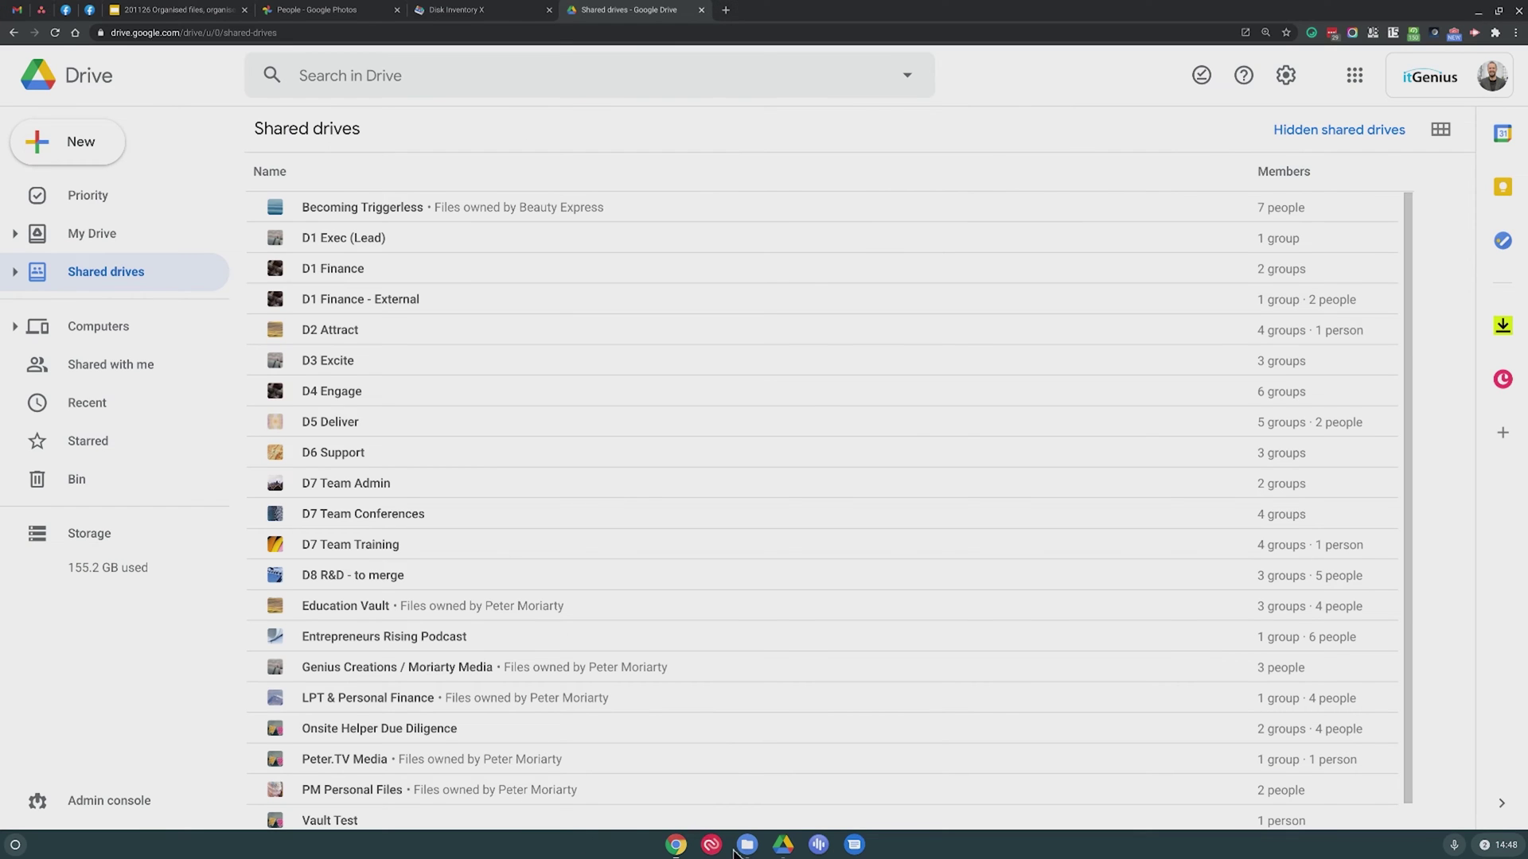
left_click(746, 844)
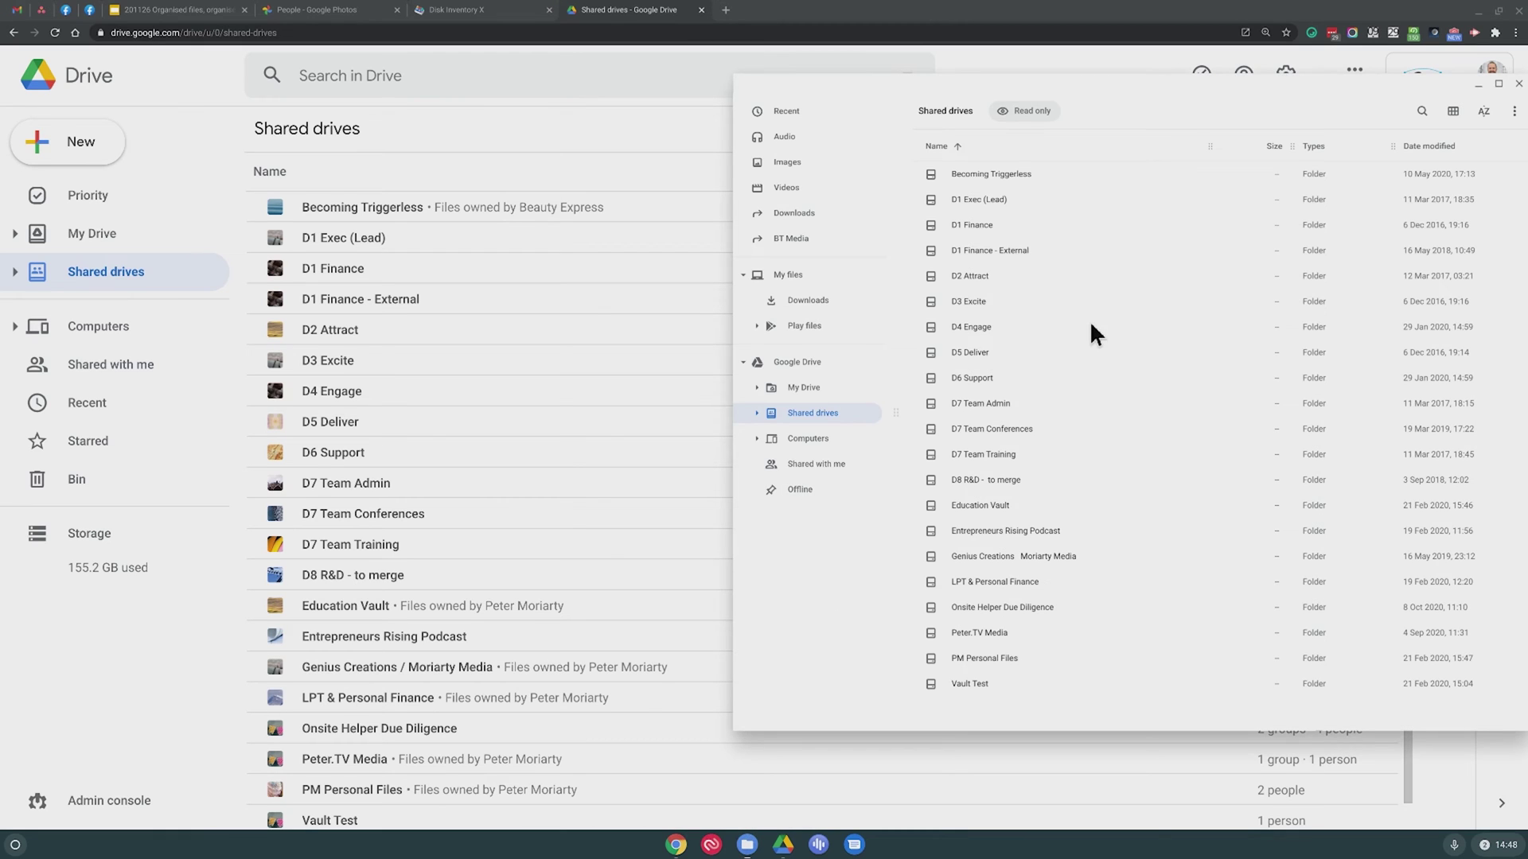
double_click(1057, 302)
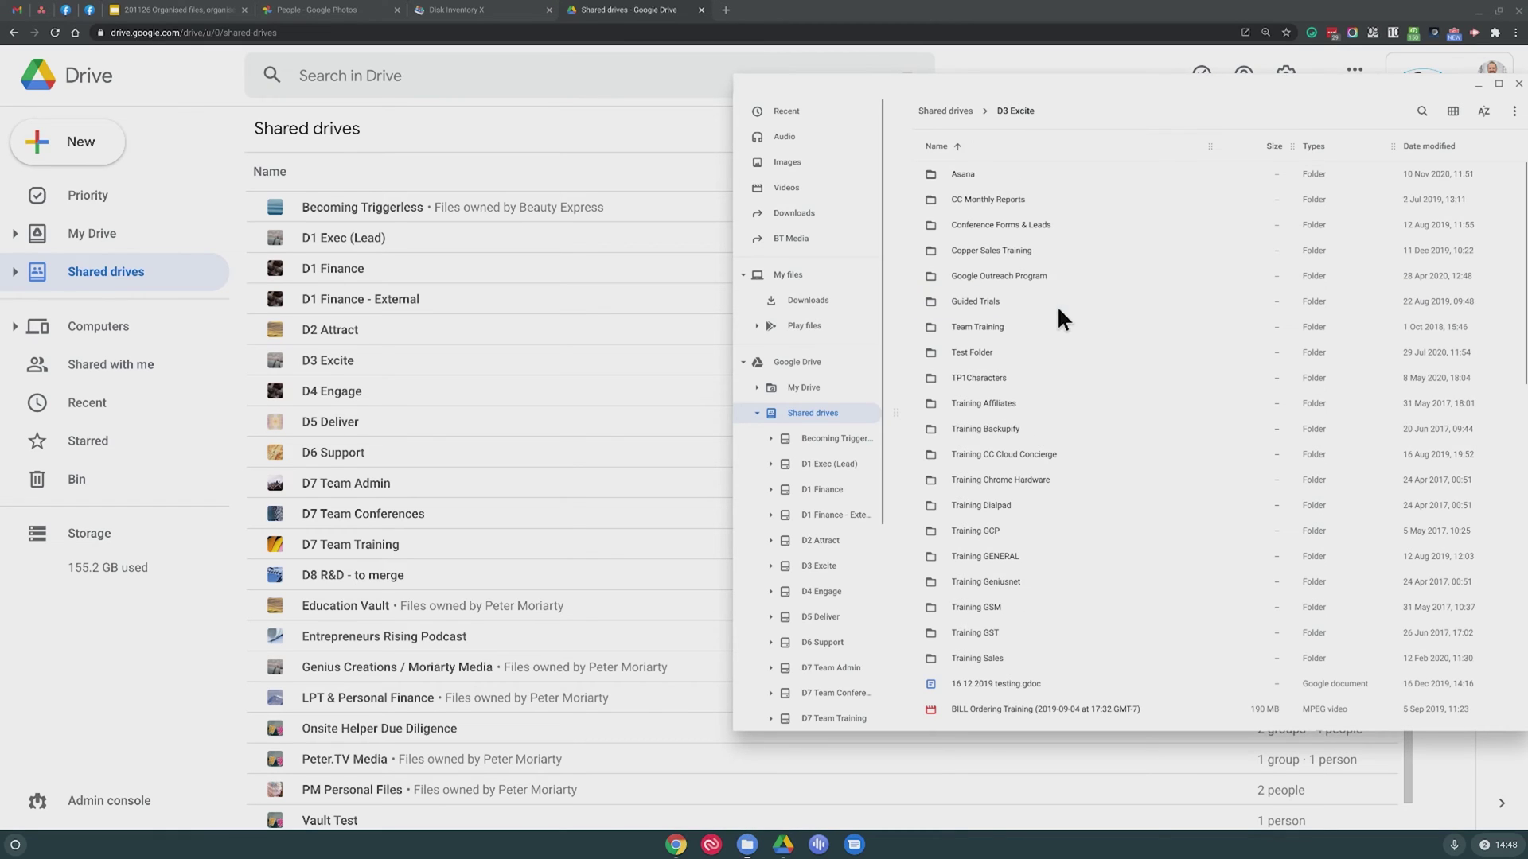
right_click(990, 301)
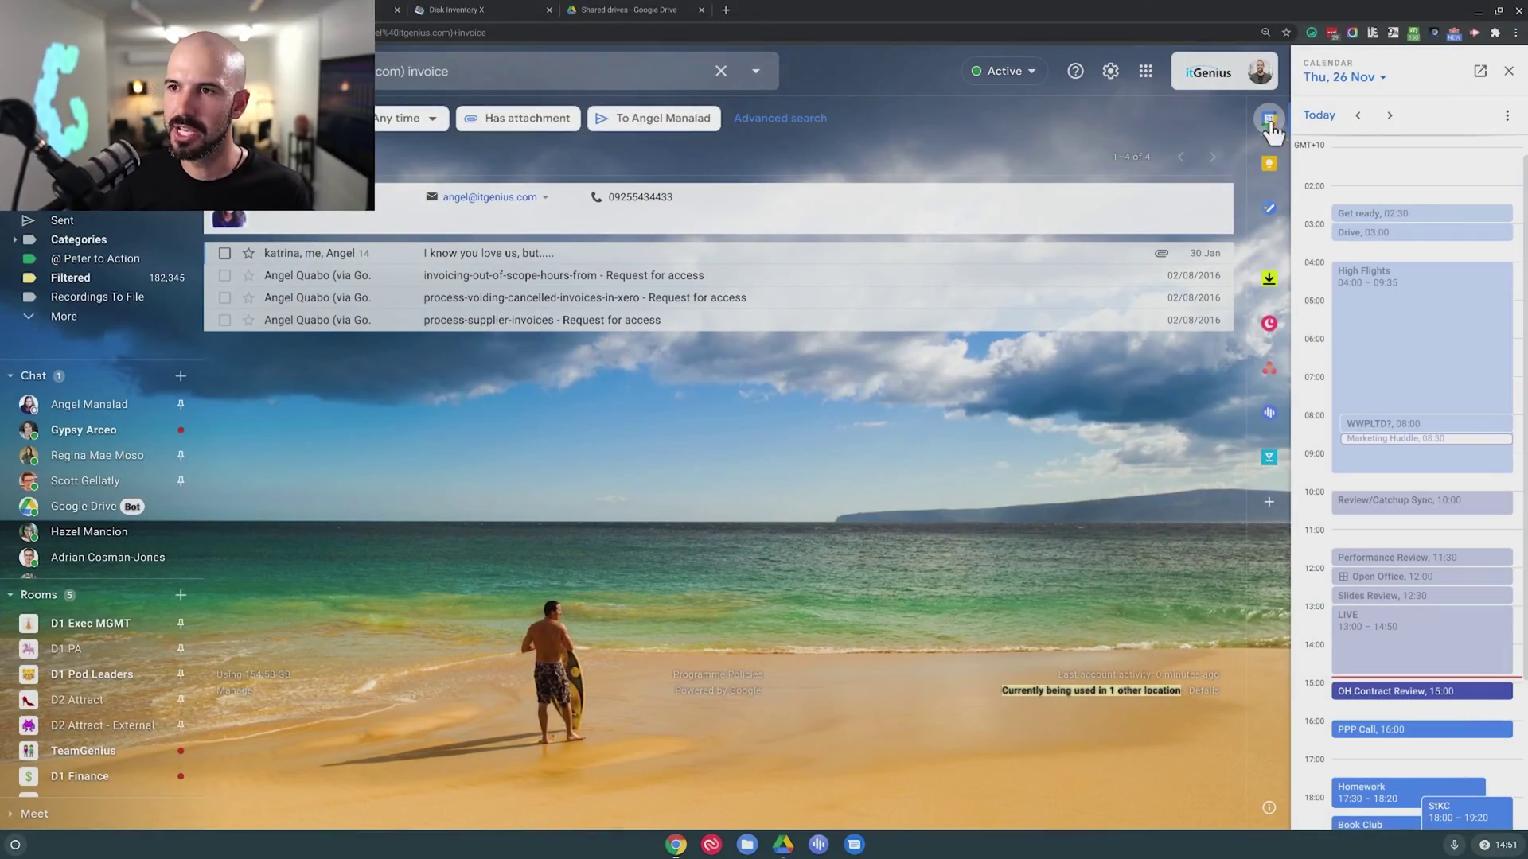
left_click(1269, 119)
left_click(1502, 124)
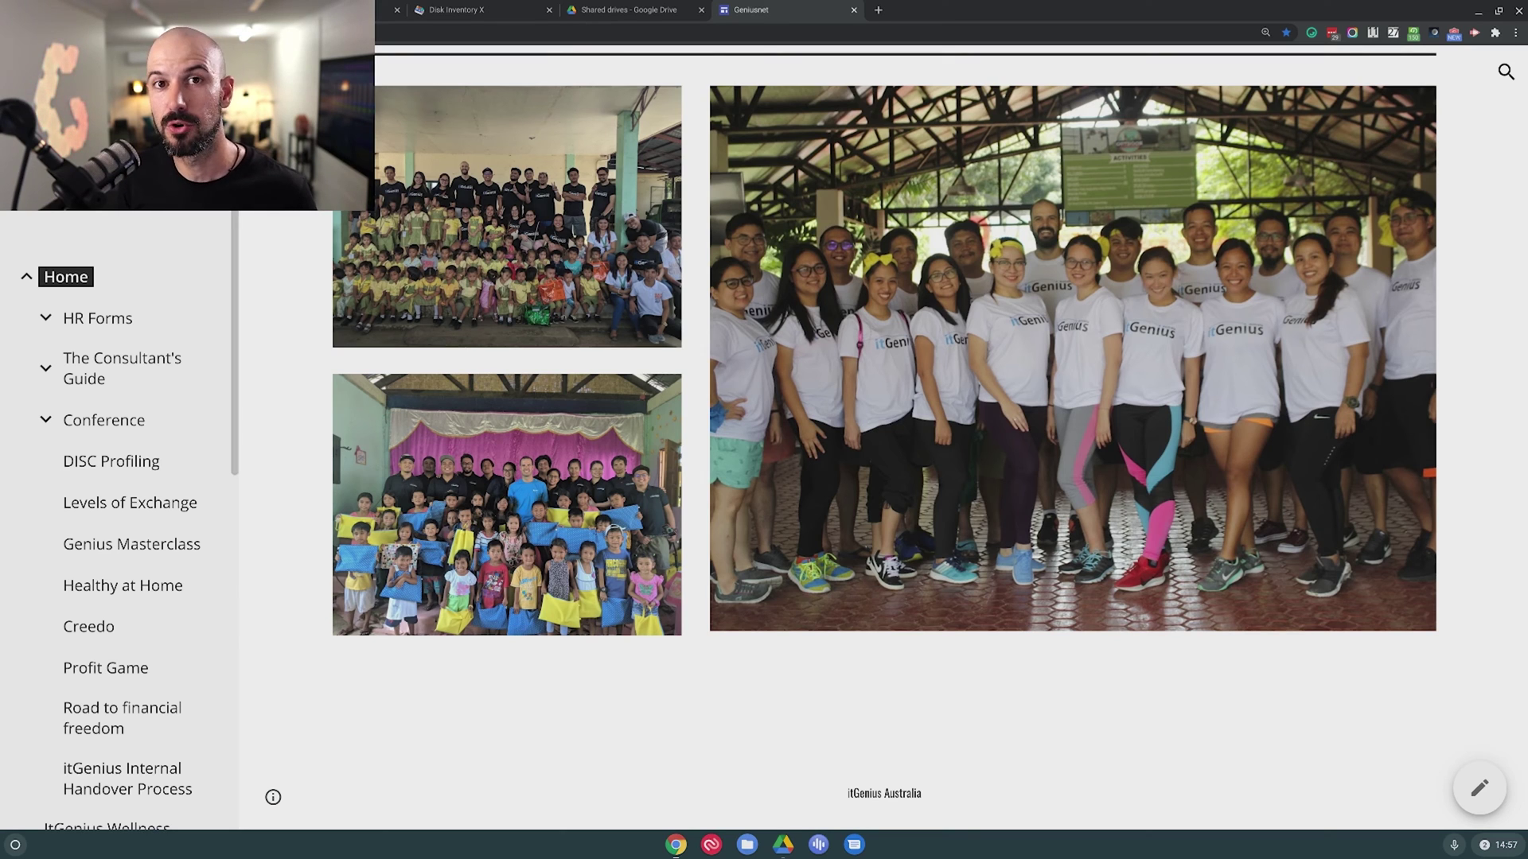
Expand the intranet's HR Forms section and view the HR Request Form and Wellness Check pages.
scroll(197, 262, "down", 1)
scroll(196, 271, "down", 1)
left_click(44, 226)
scroll(68, 277, "down", 1)
left_click(137, 295)
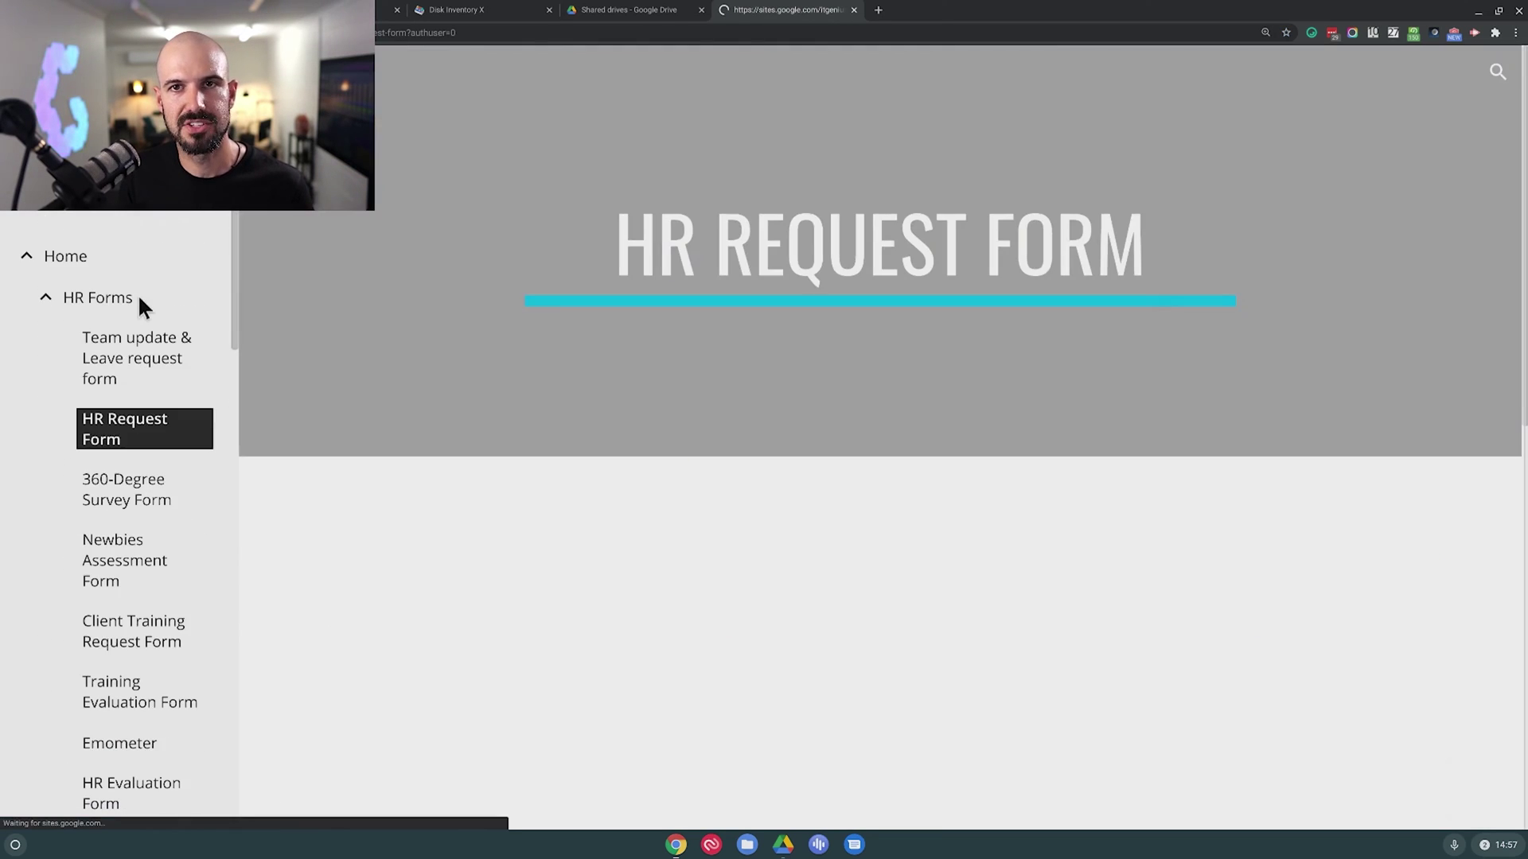
scroll(151, 360, "down", 4)
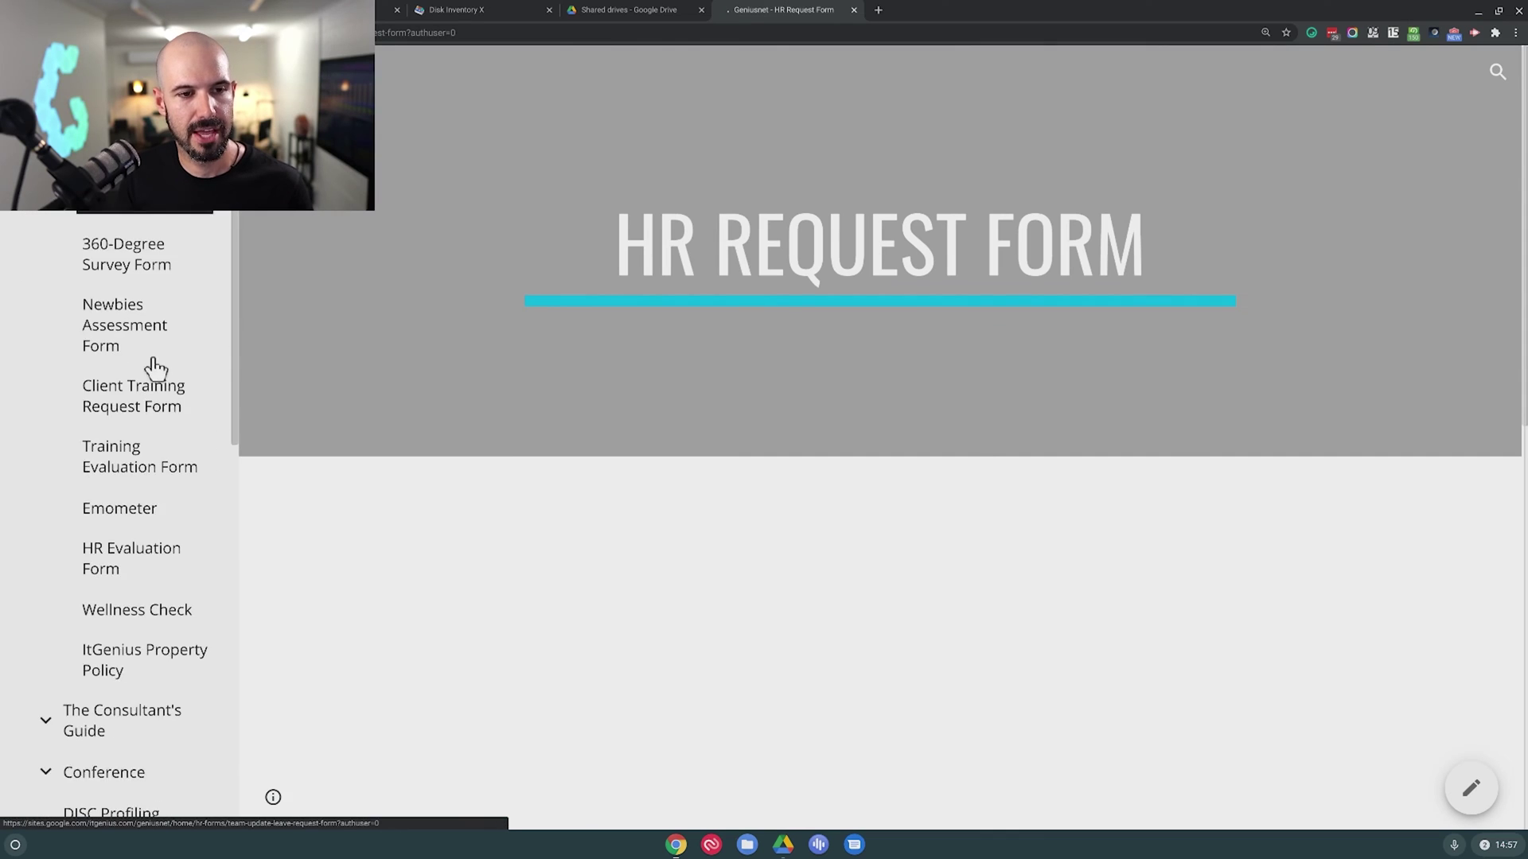
scroll(151, 382, "down", 2)
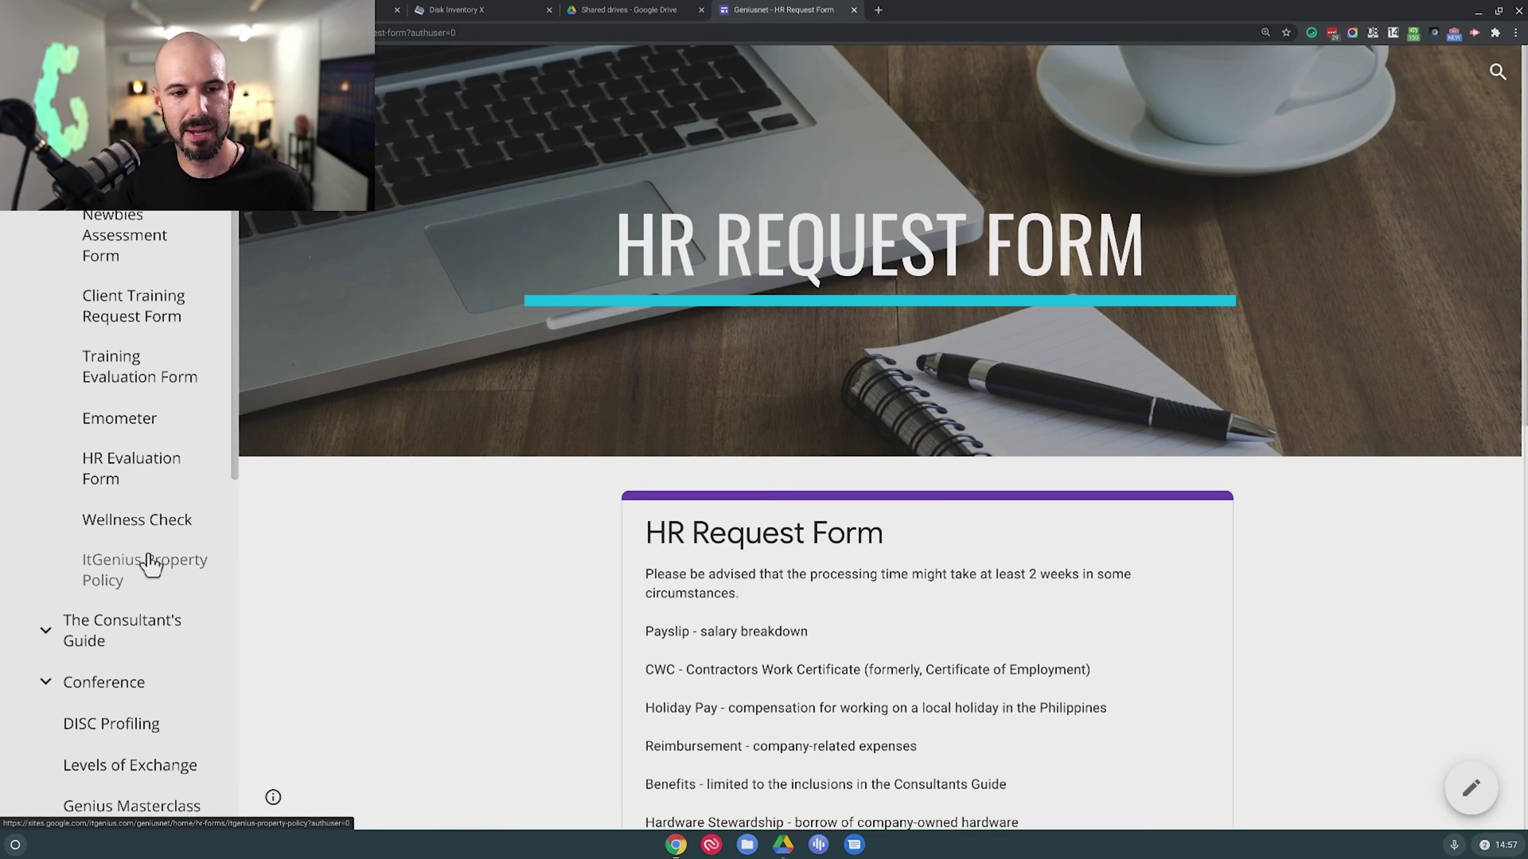
left_click(152, 526)
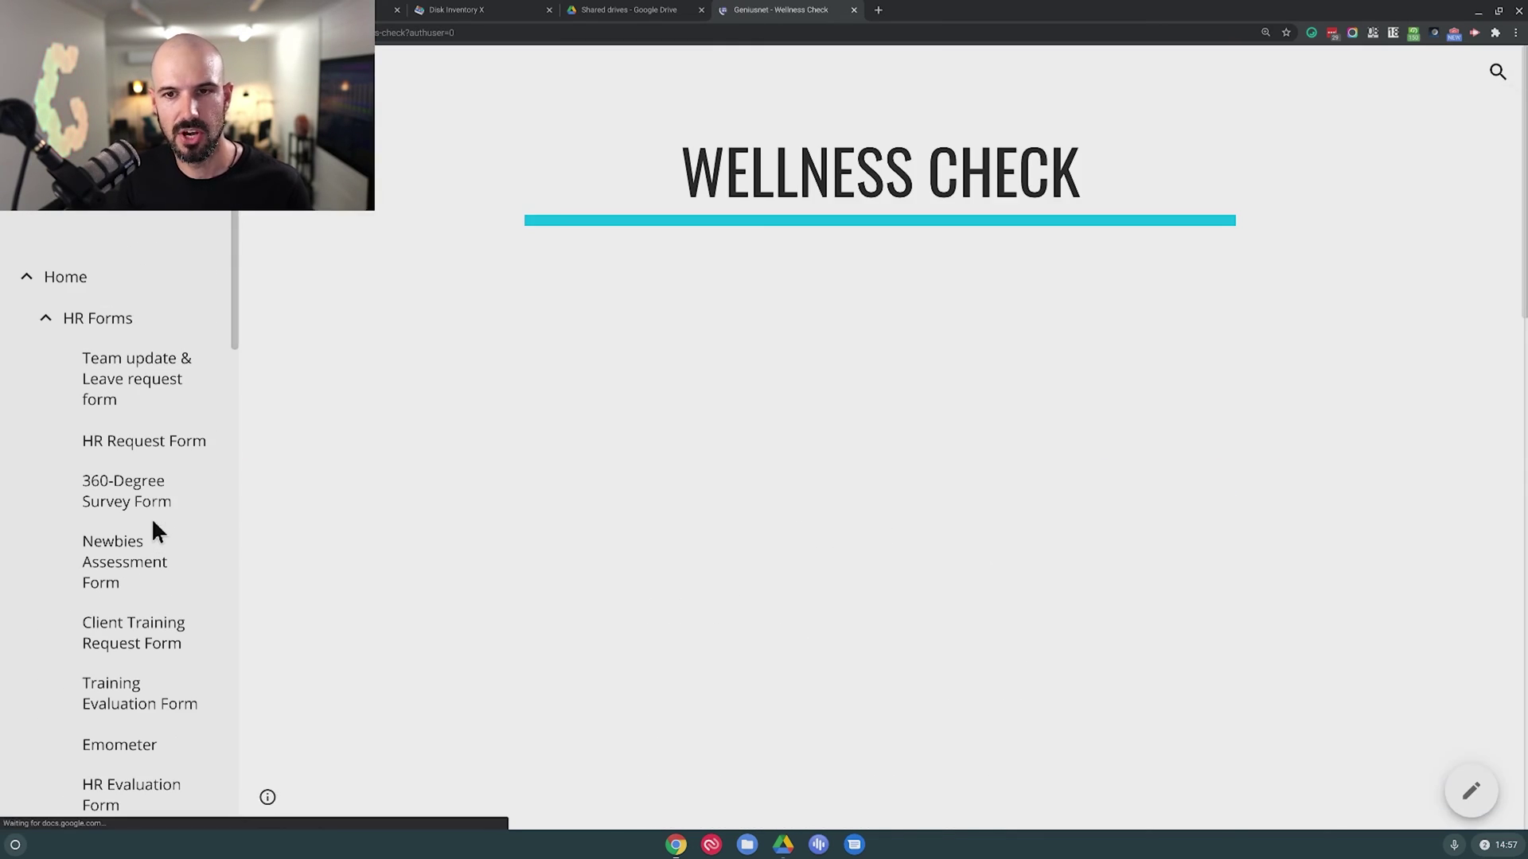
View the Genius Masterclass page, then return to the intranet's Home page.
scroll(346, 379, "down", 3)
scroll(175, 444, "down", 7)
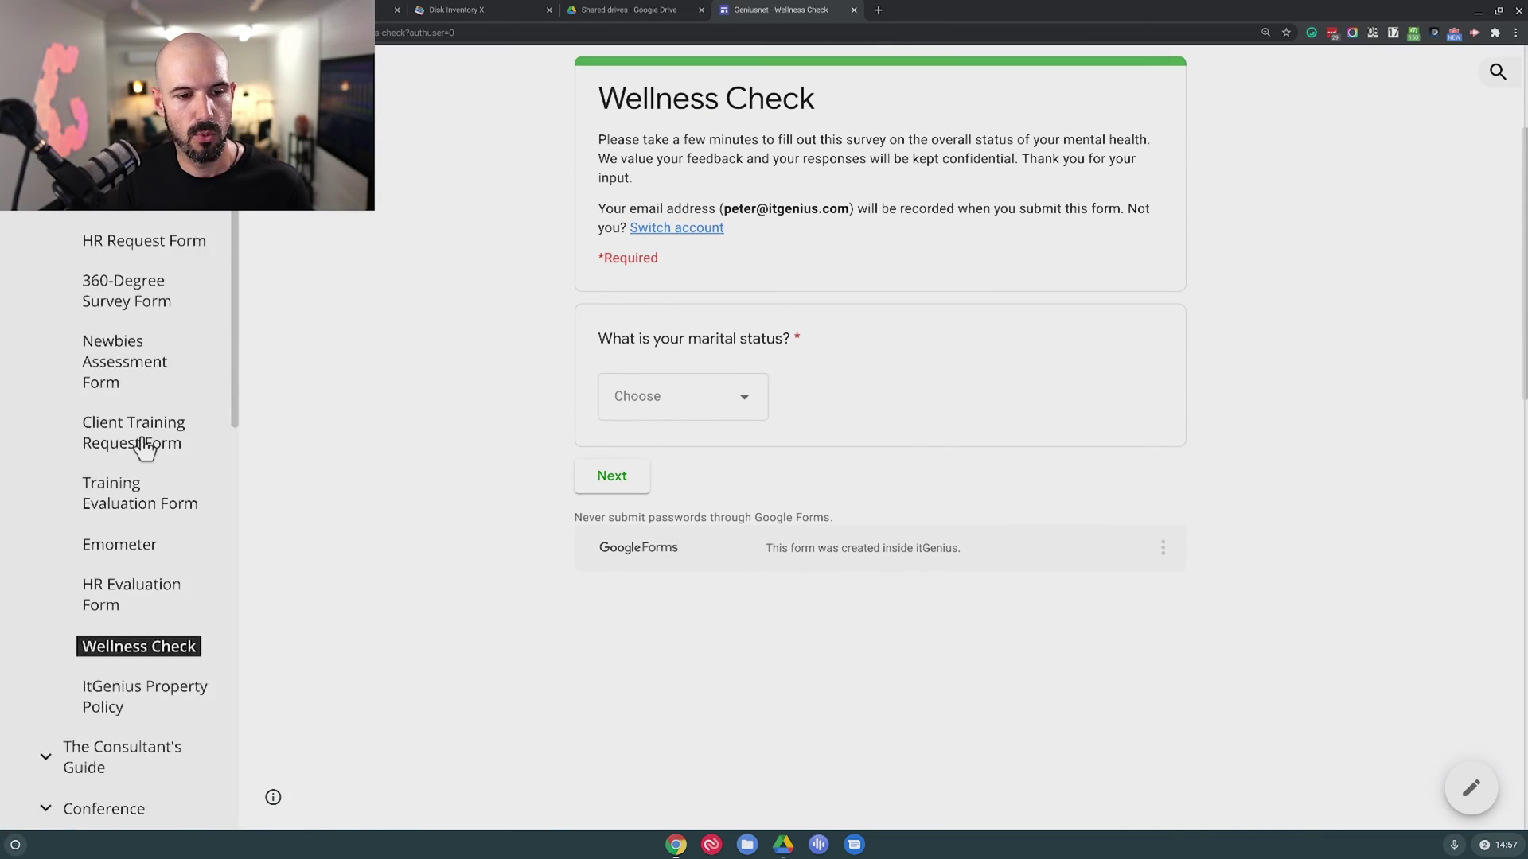
scroll(77, 514, "down", 2)
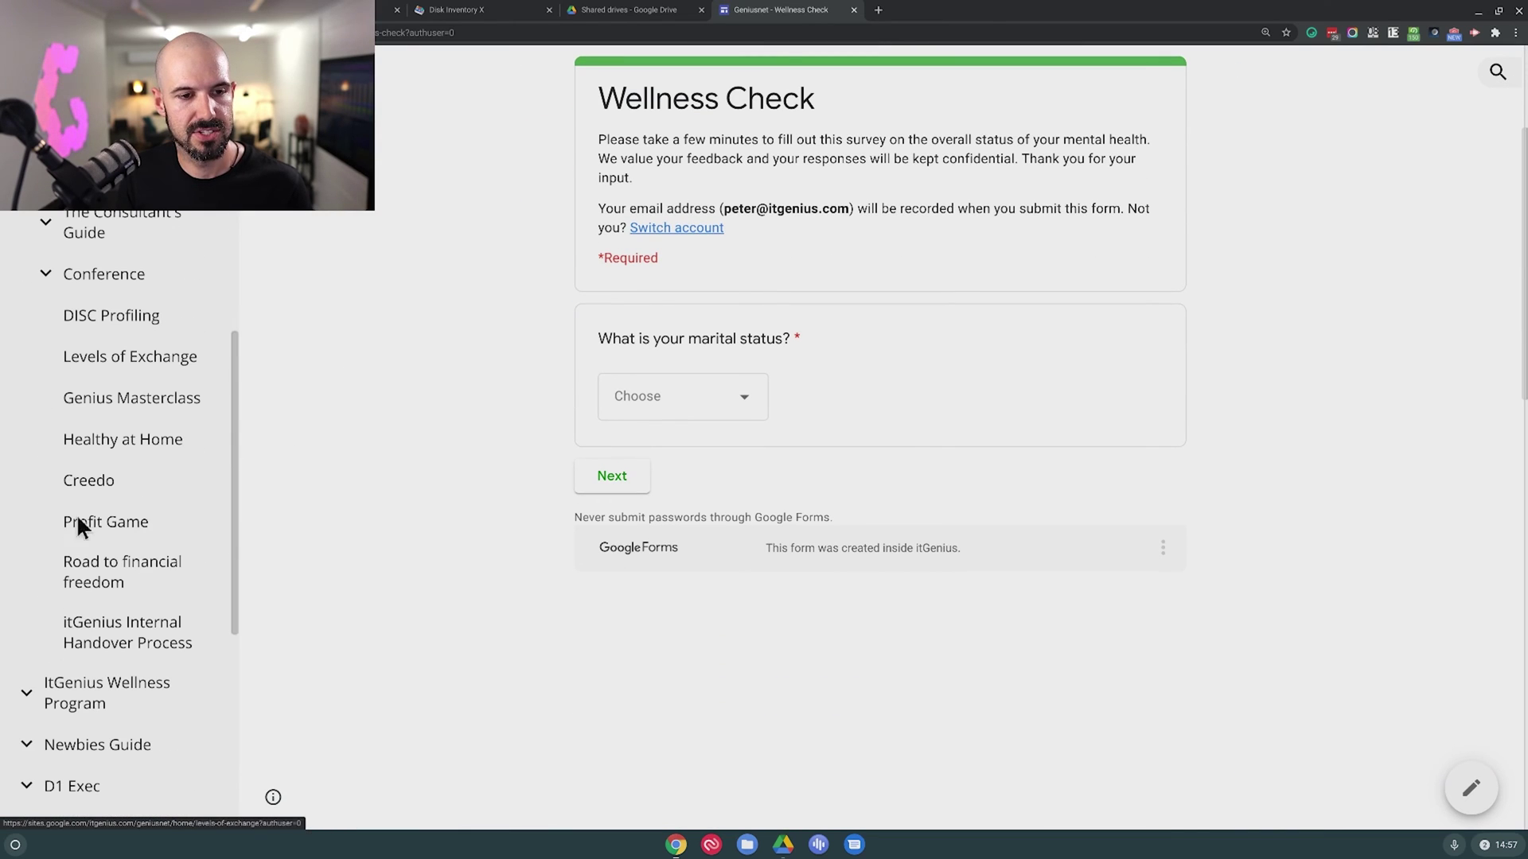
left_click(143, 395)
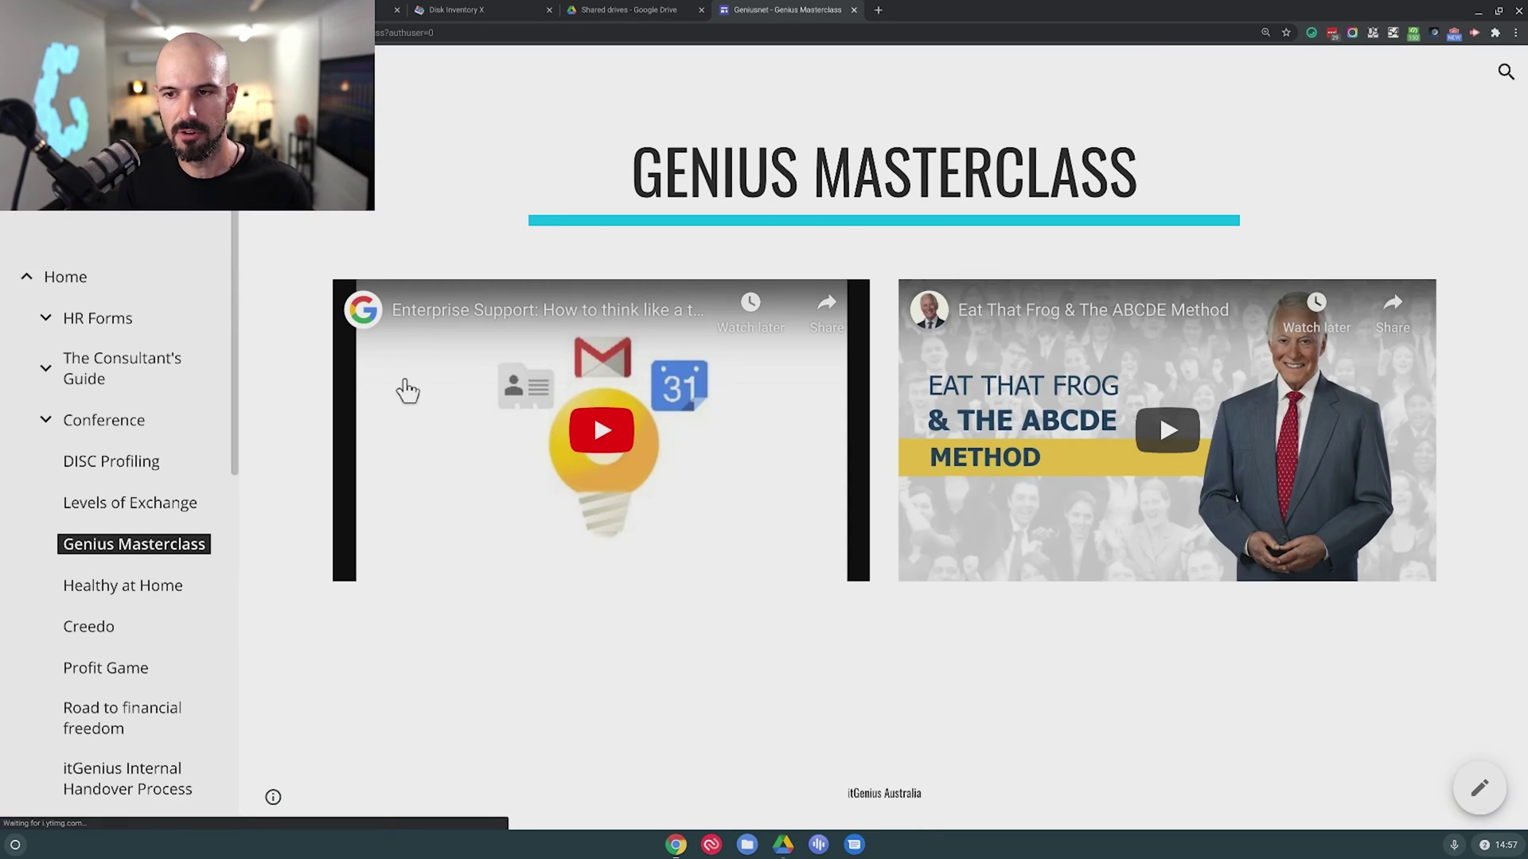
scroll(166, 463, "down", 1)
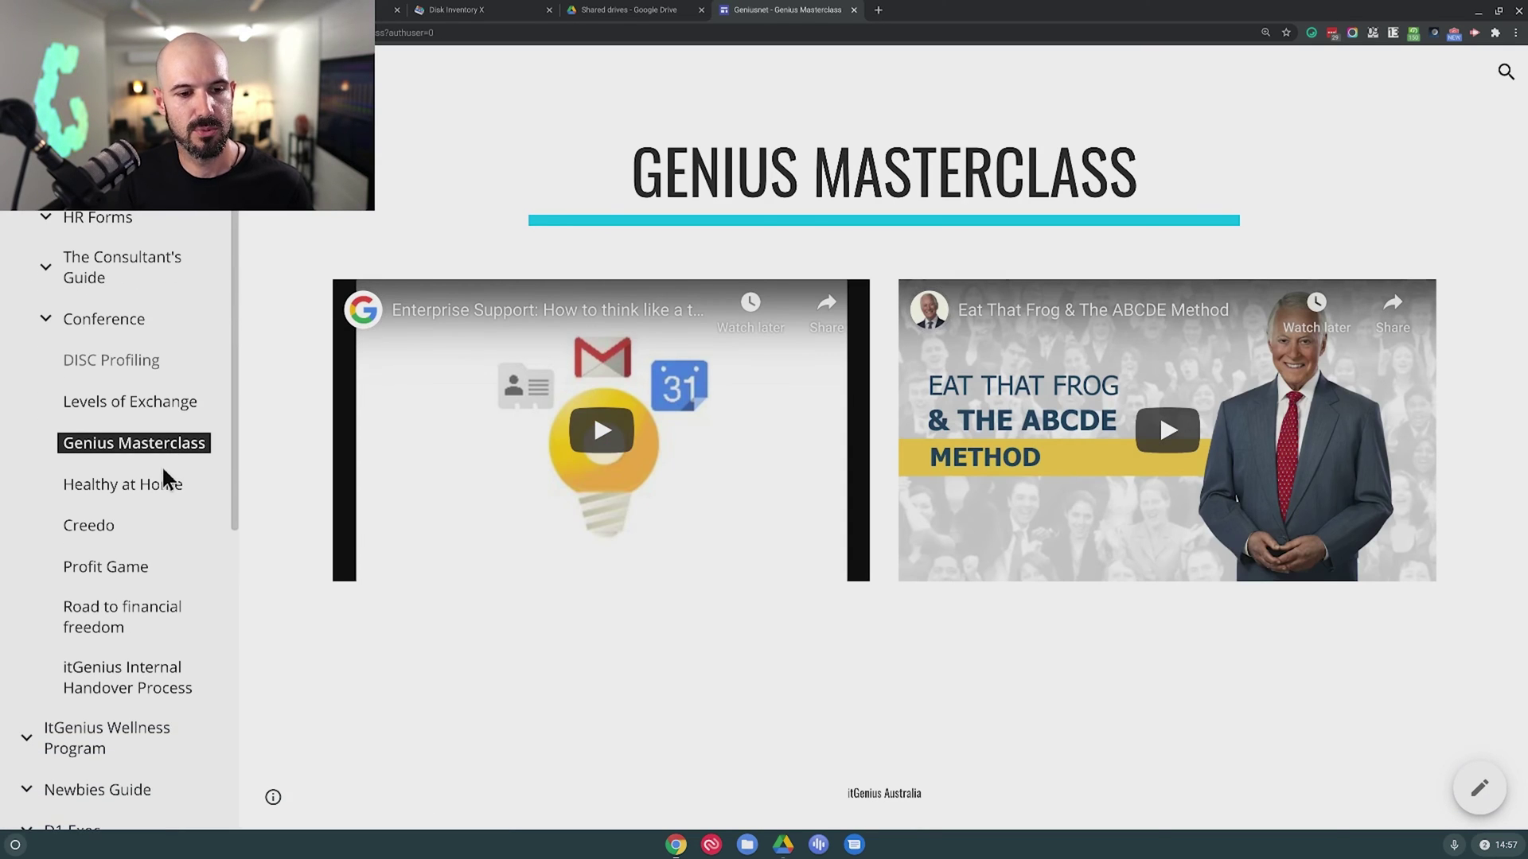
scroll(89, 294, "up", 1)
left_click(72, 277)
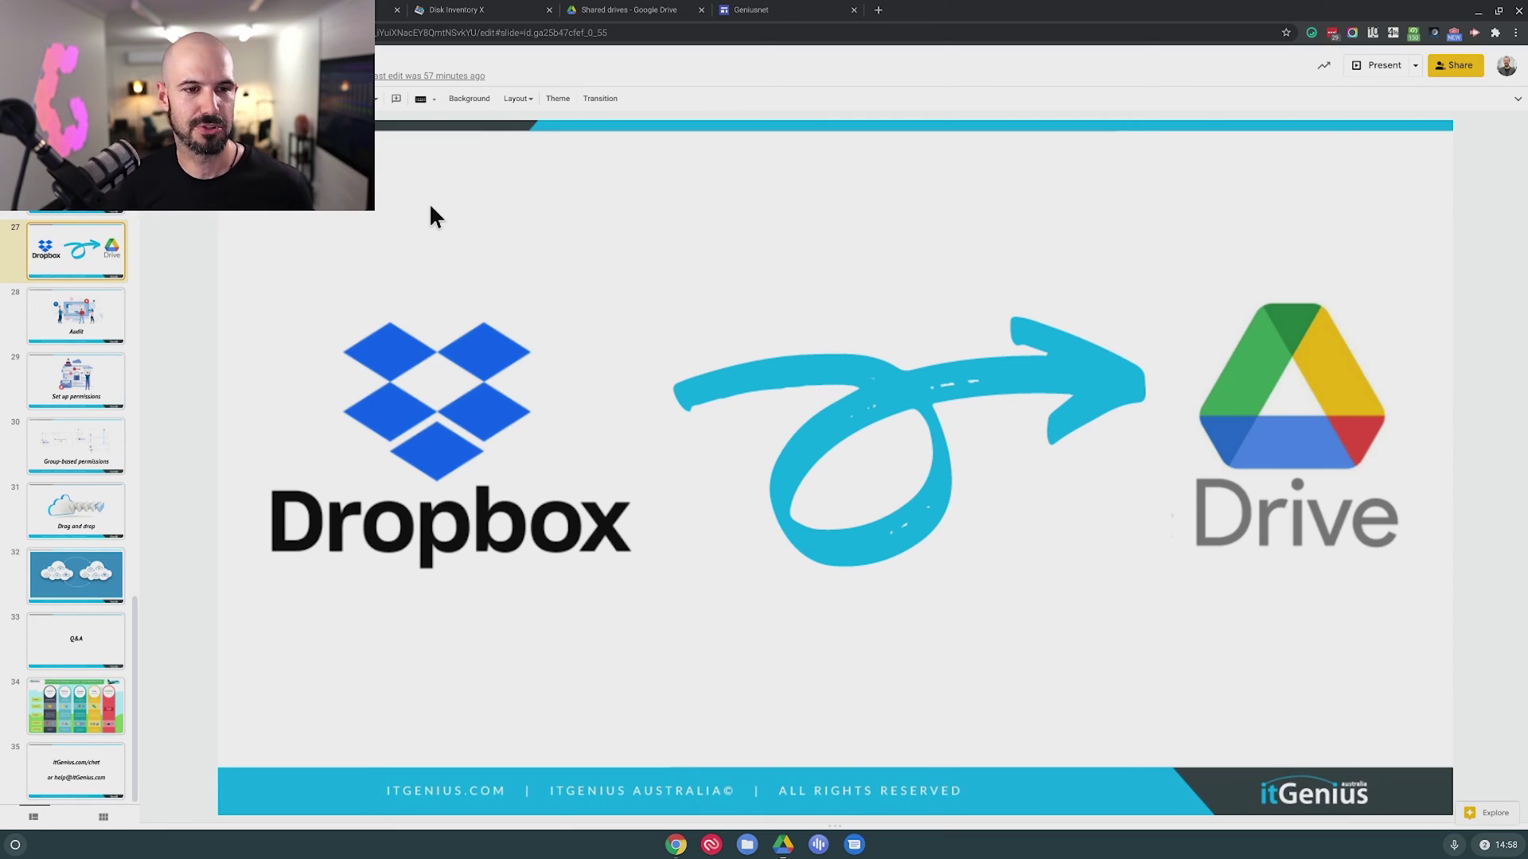
Advance to the Audit slide, then jump back to the earlier 'Auditing your Data' slide.
key("Down")
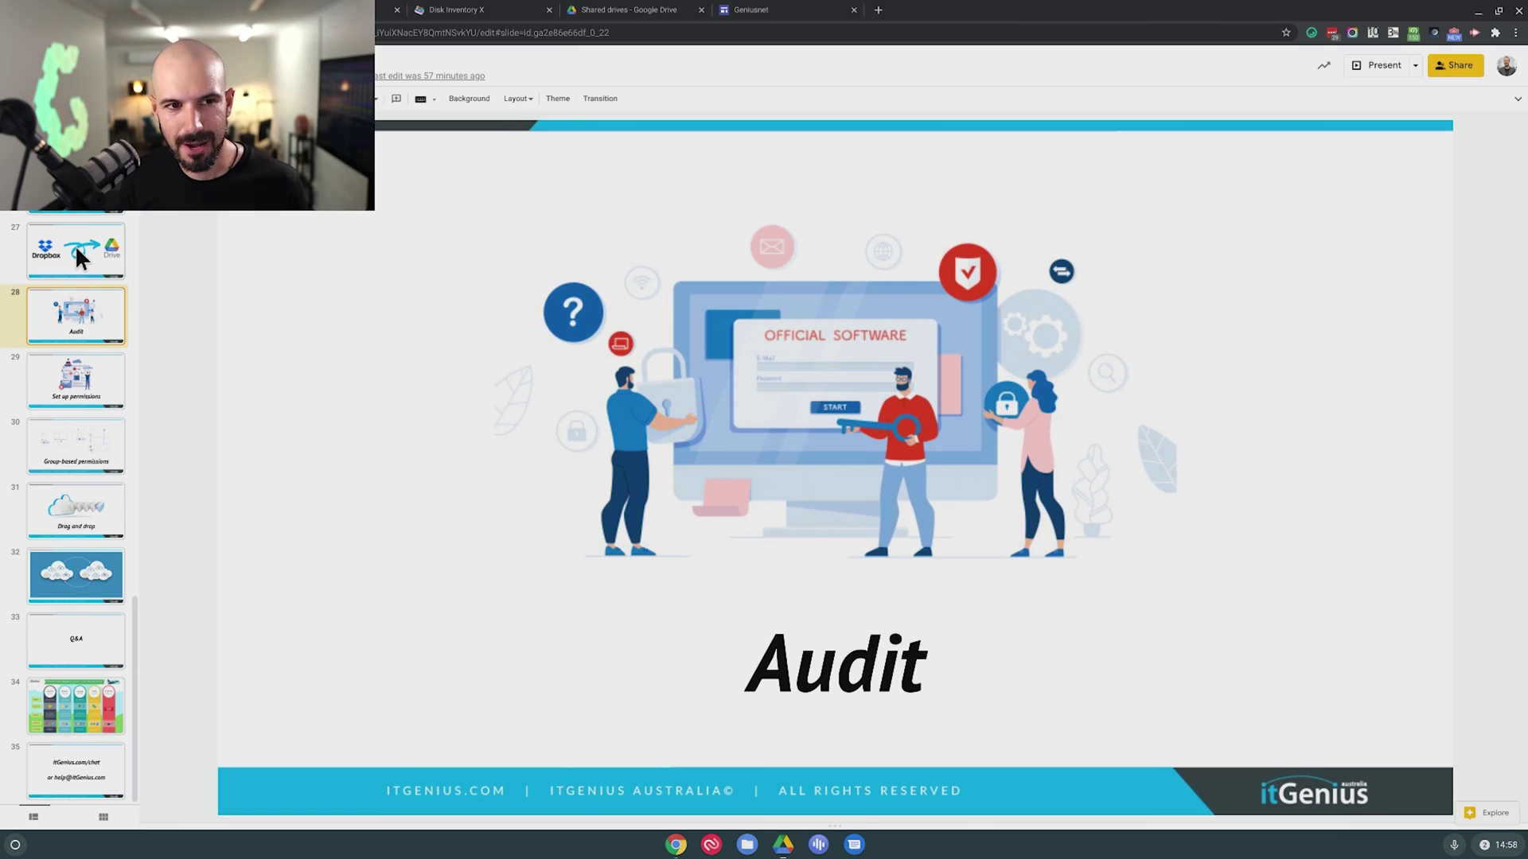
scroll(74, 245, "up", 3)
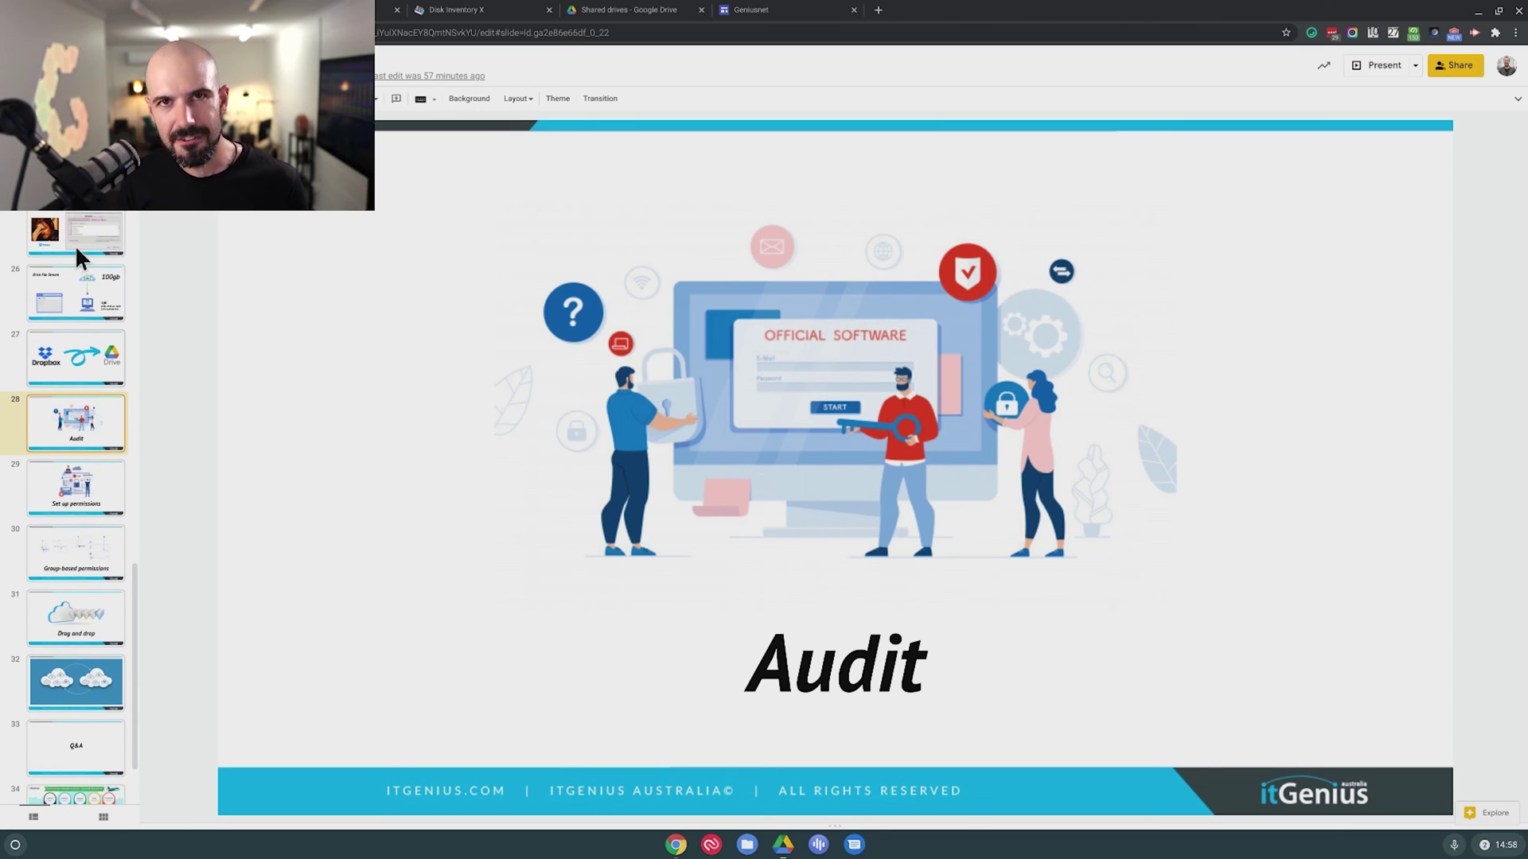
scroll(74, 245, "up", 9)
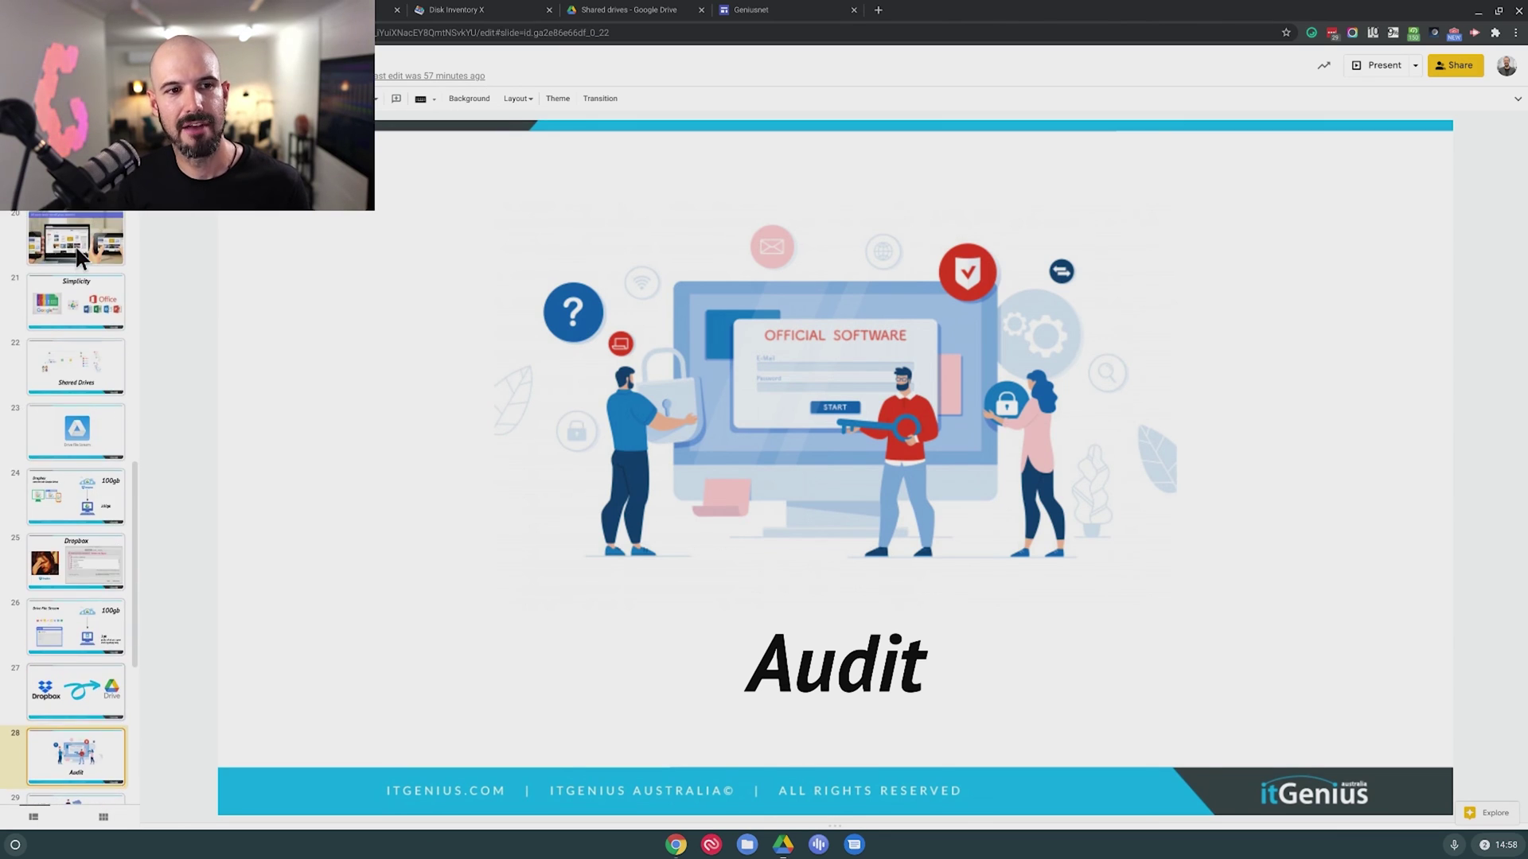
scroll(77, 250, "up", 10)
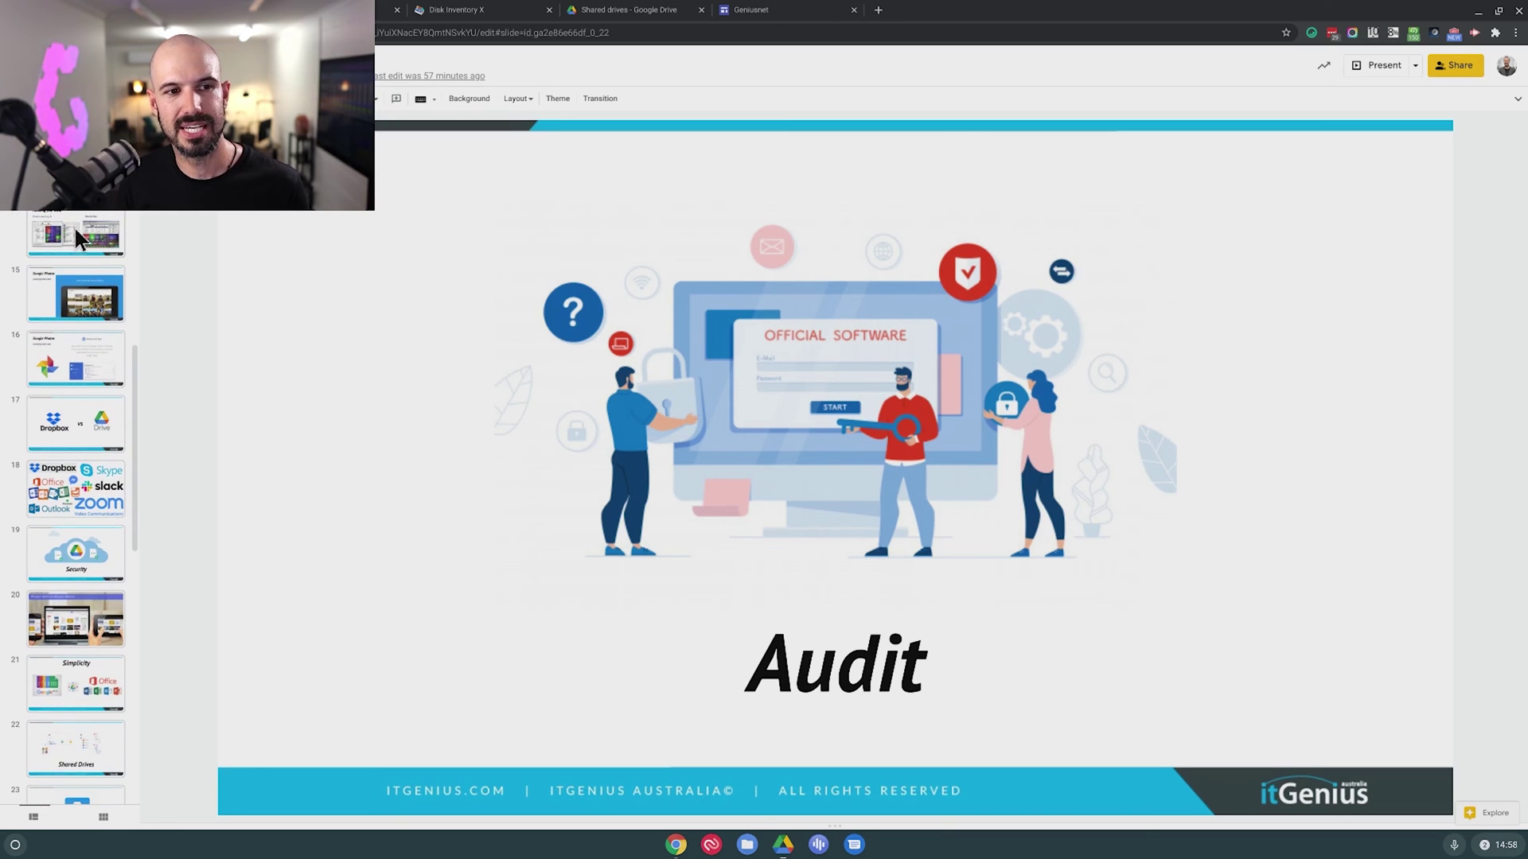
left_click(75, 231)
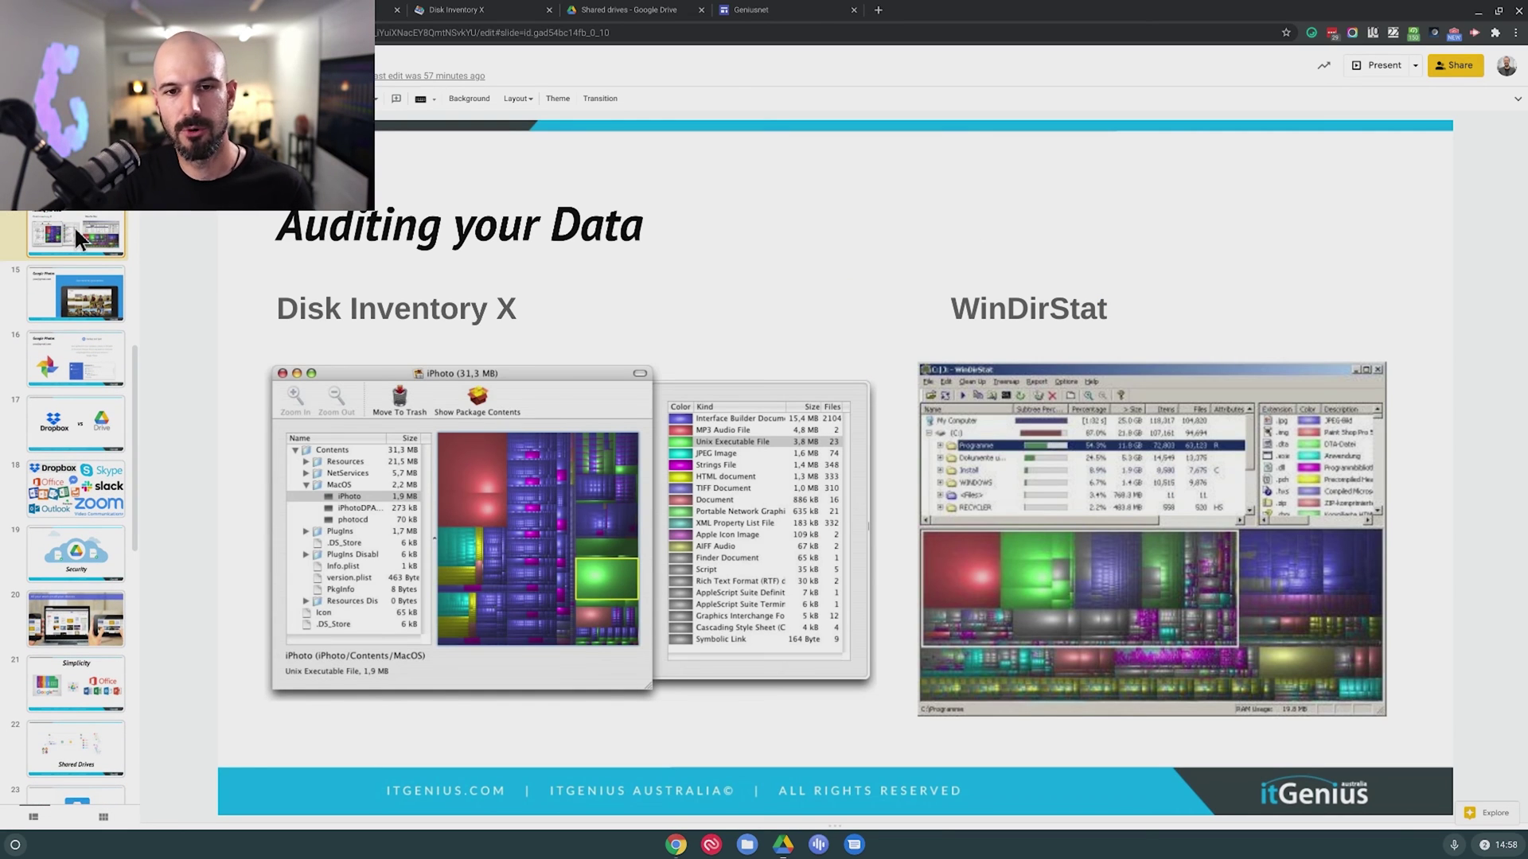
Return to the Audit slide and bring up Drive's Shared drives list.
scroll(56, 334, "down", 5)
scroll(51, 373, "down", 7)
left_click(74, 636)
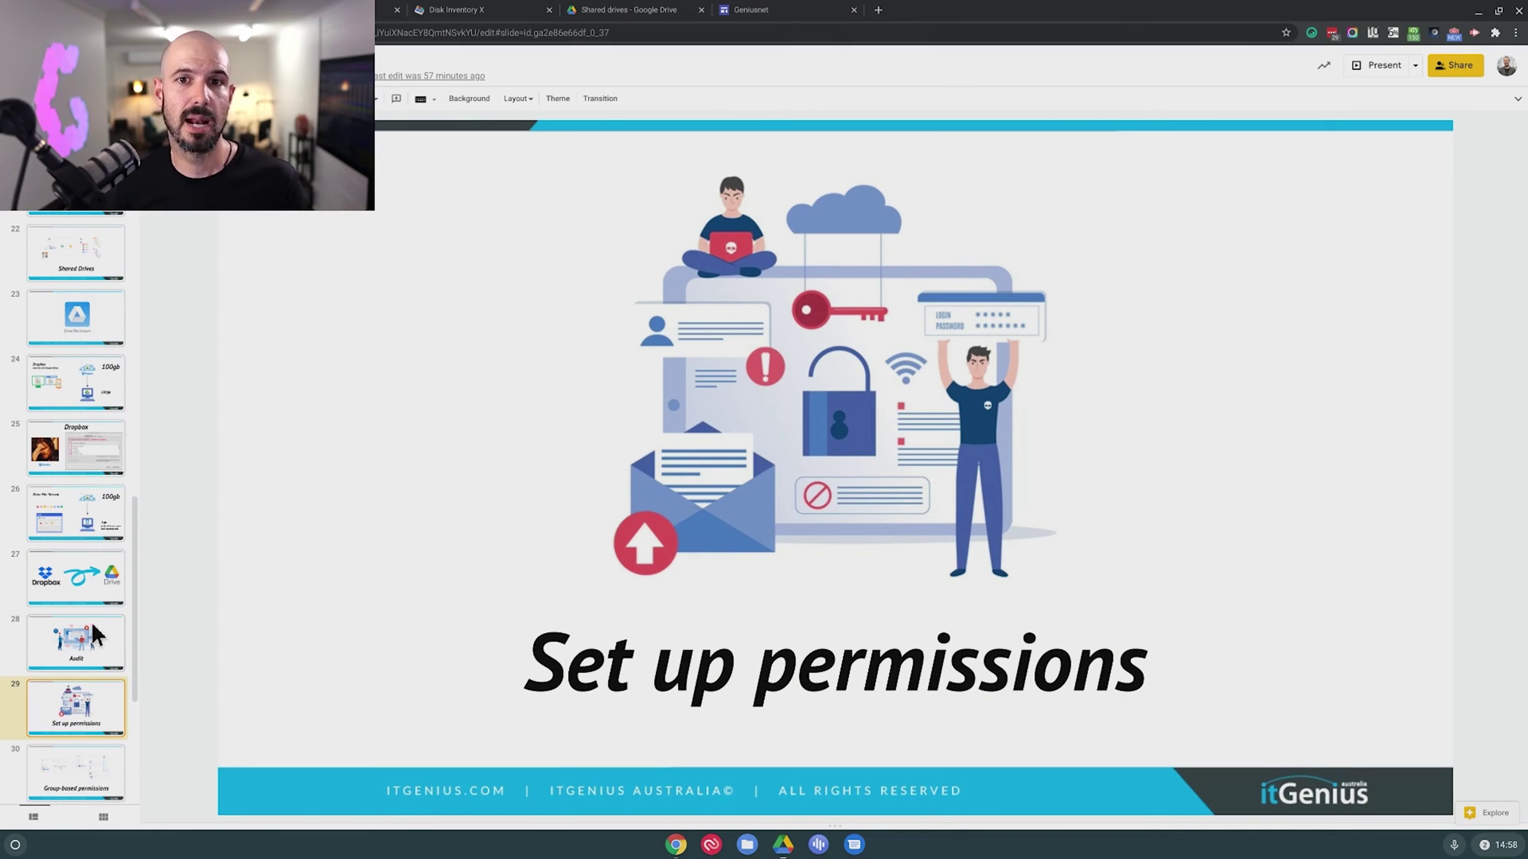
left_click(618, 11)
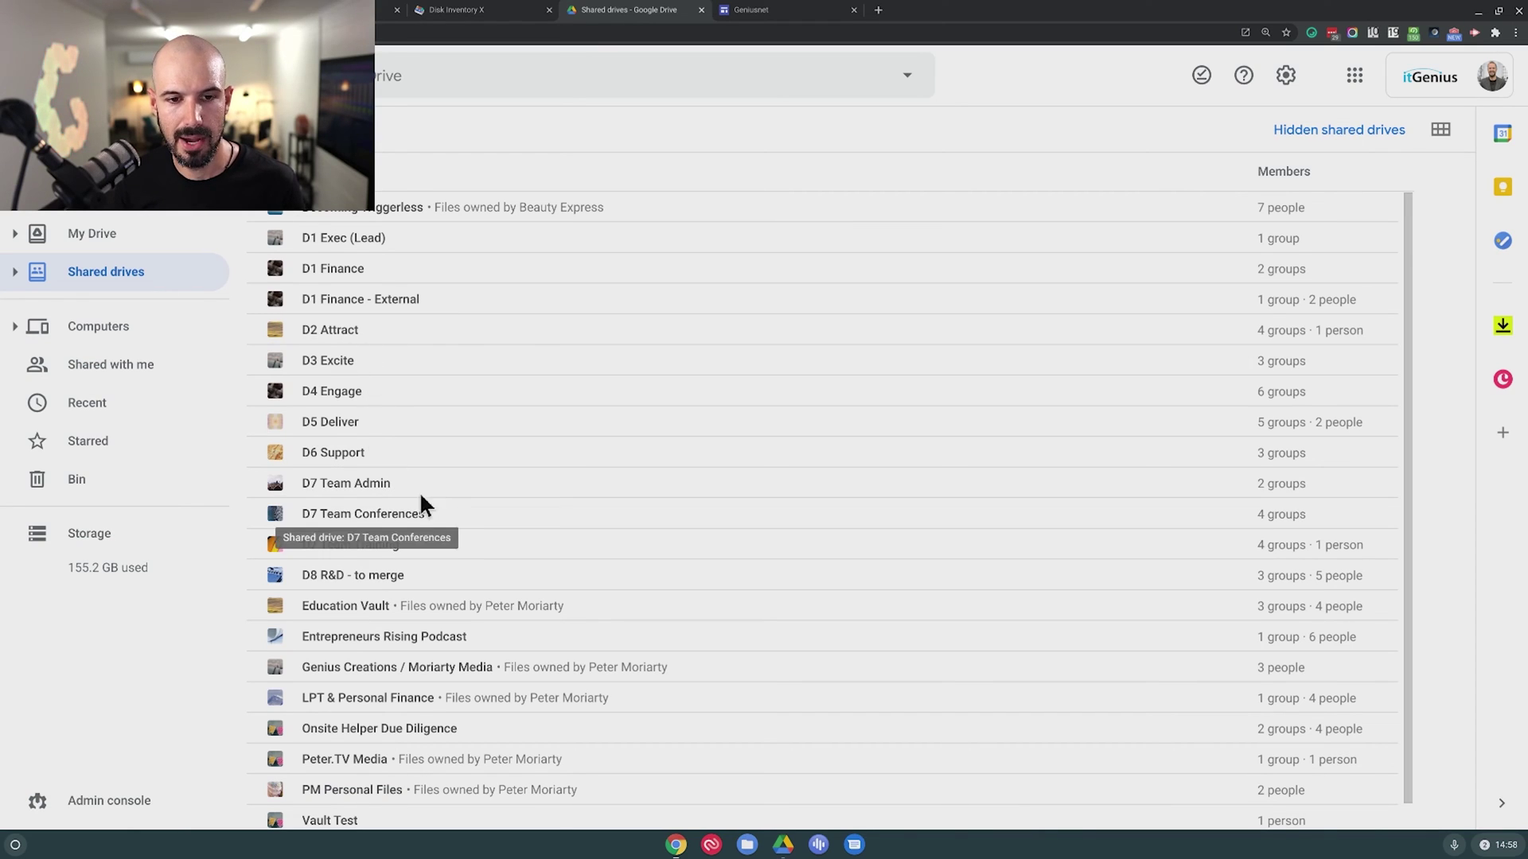
Review D7 Team Training's members, checking D1 Exec MGMT (Manager) and D1 Pod Leaders roles without changes.
right_click(393, 546)
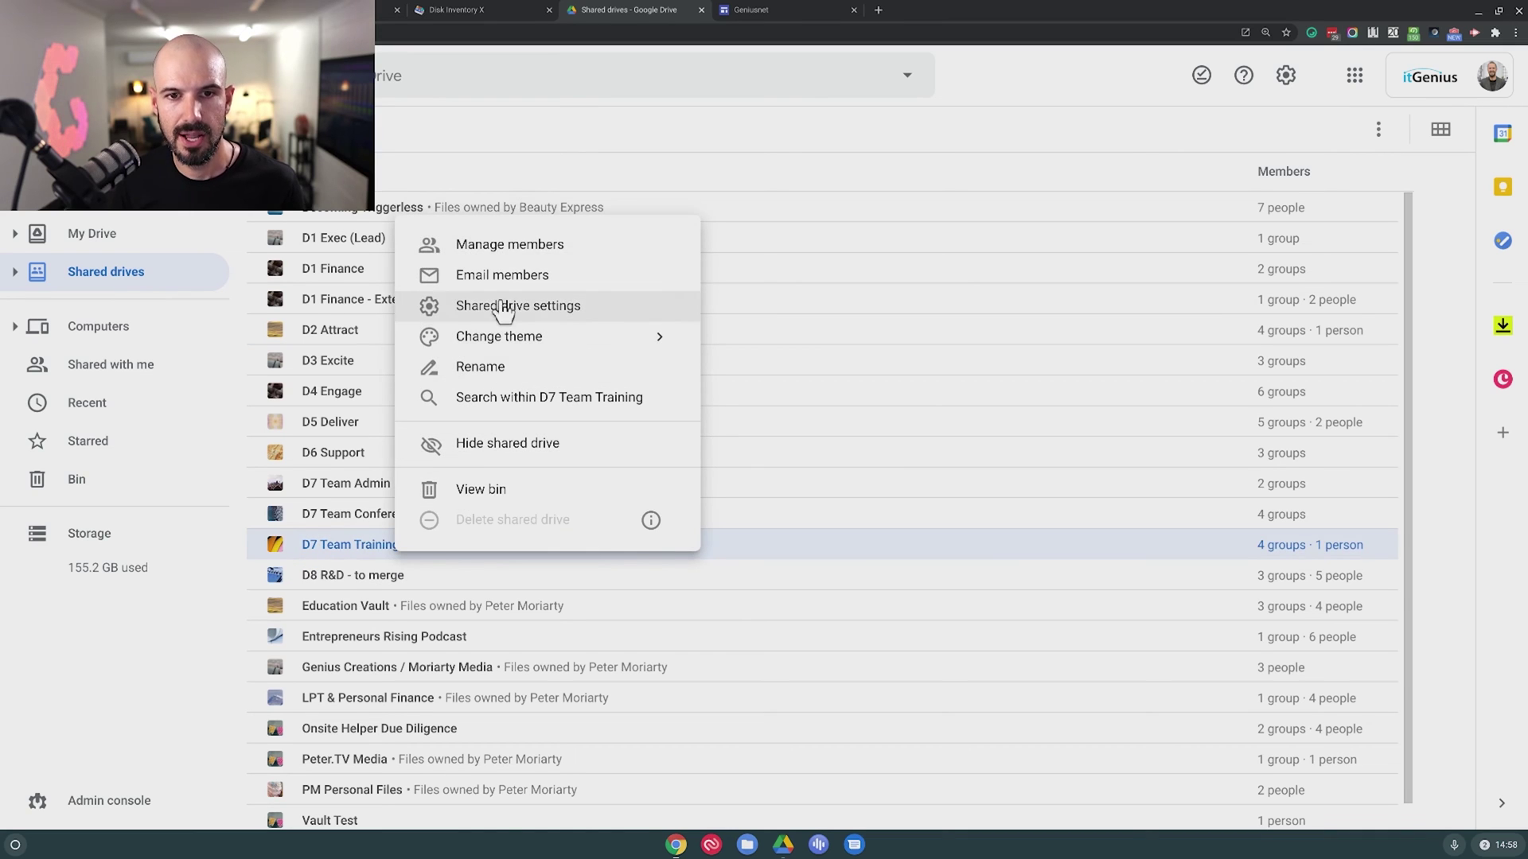
left_click(513, 245)
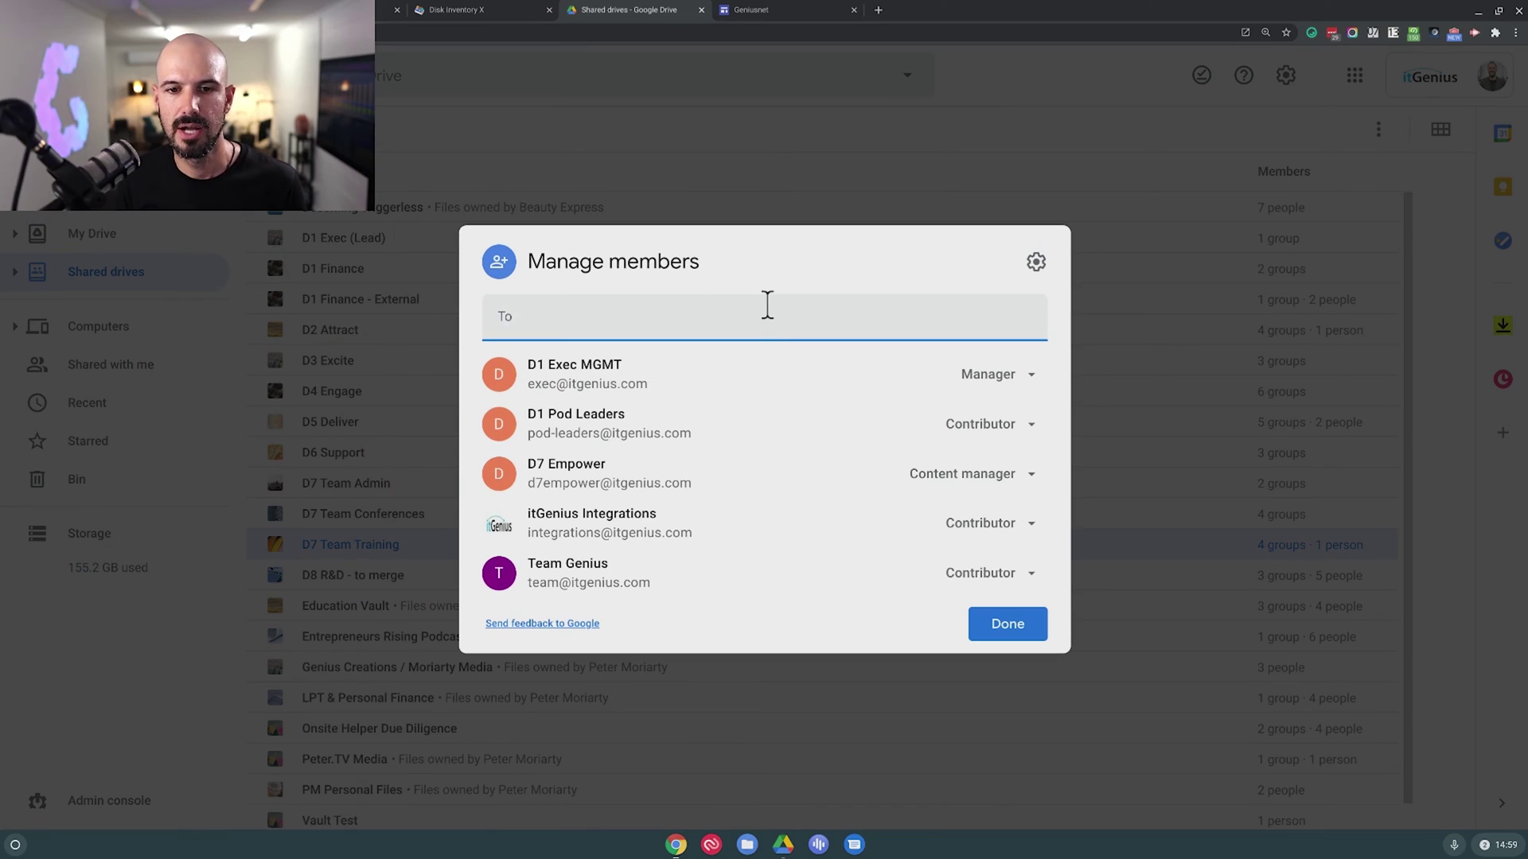
left_click(1032, 382)
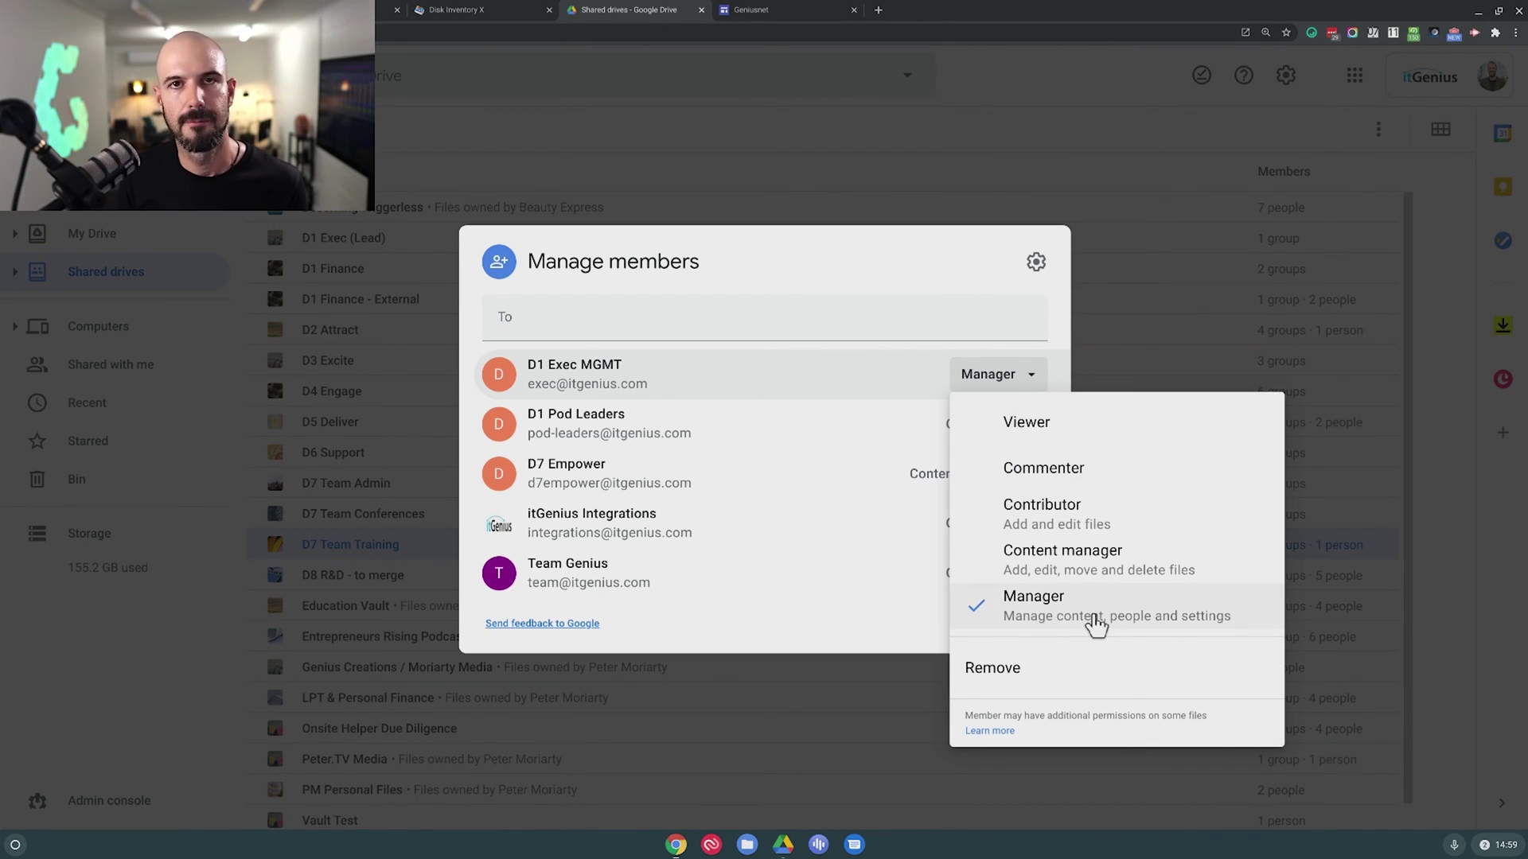
left_click(873, 436)
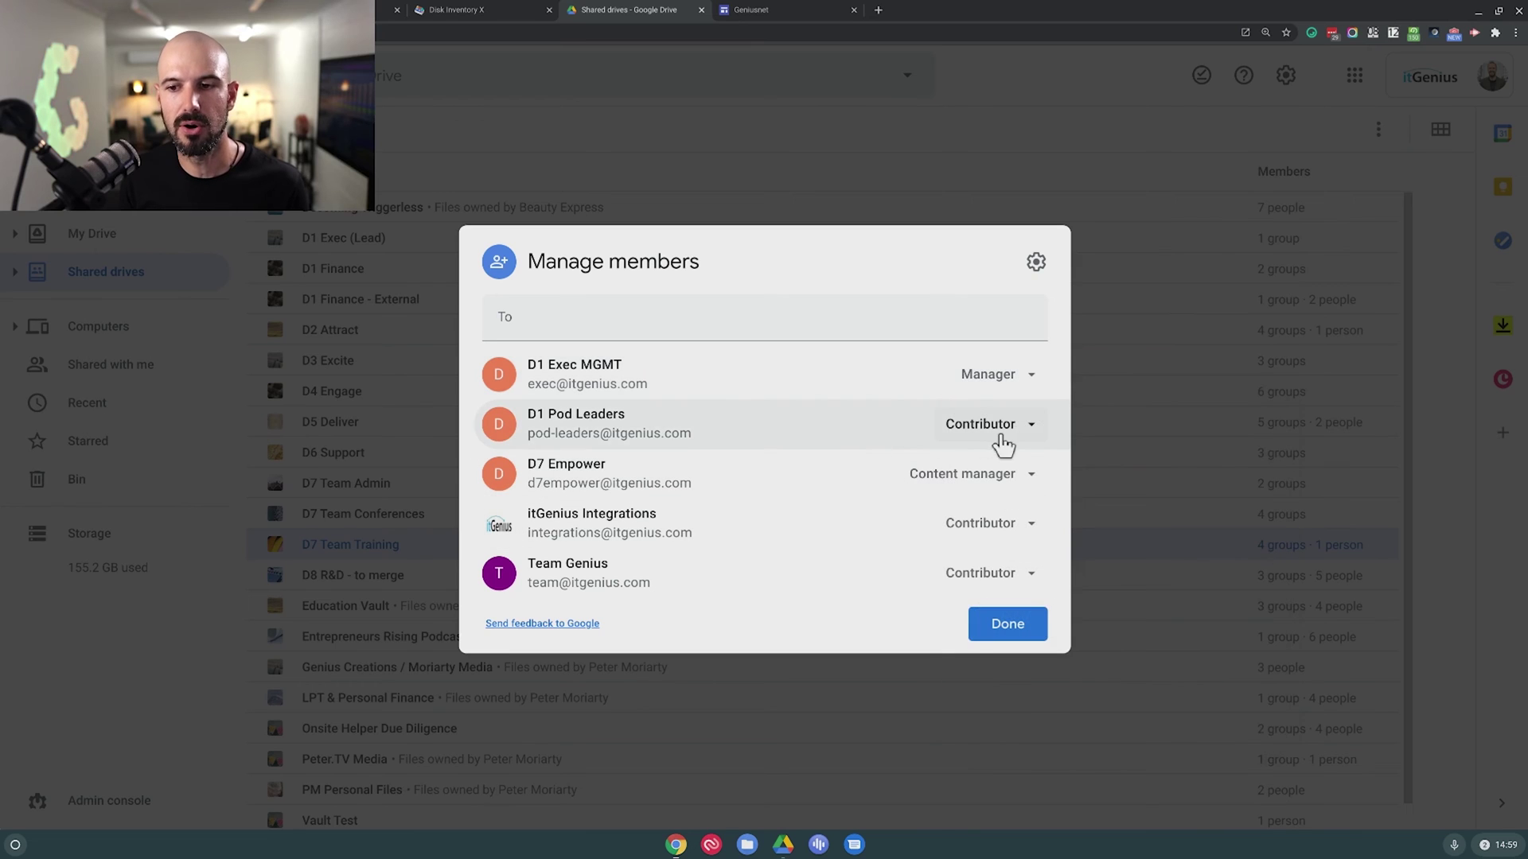
left_click(1019, 436)
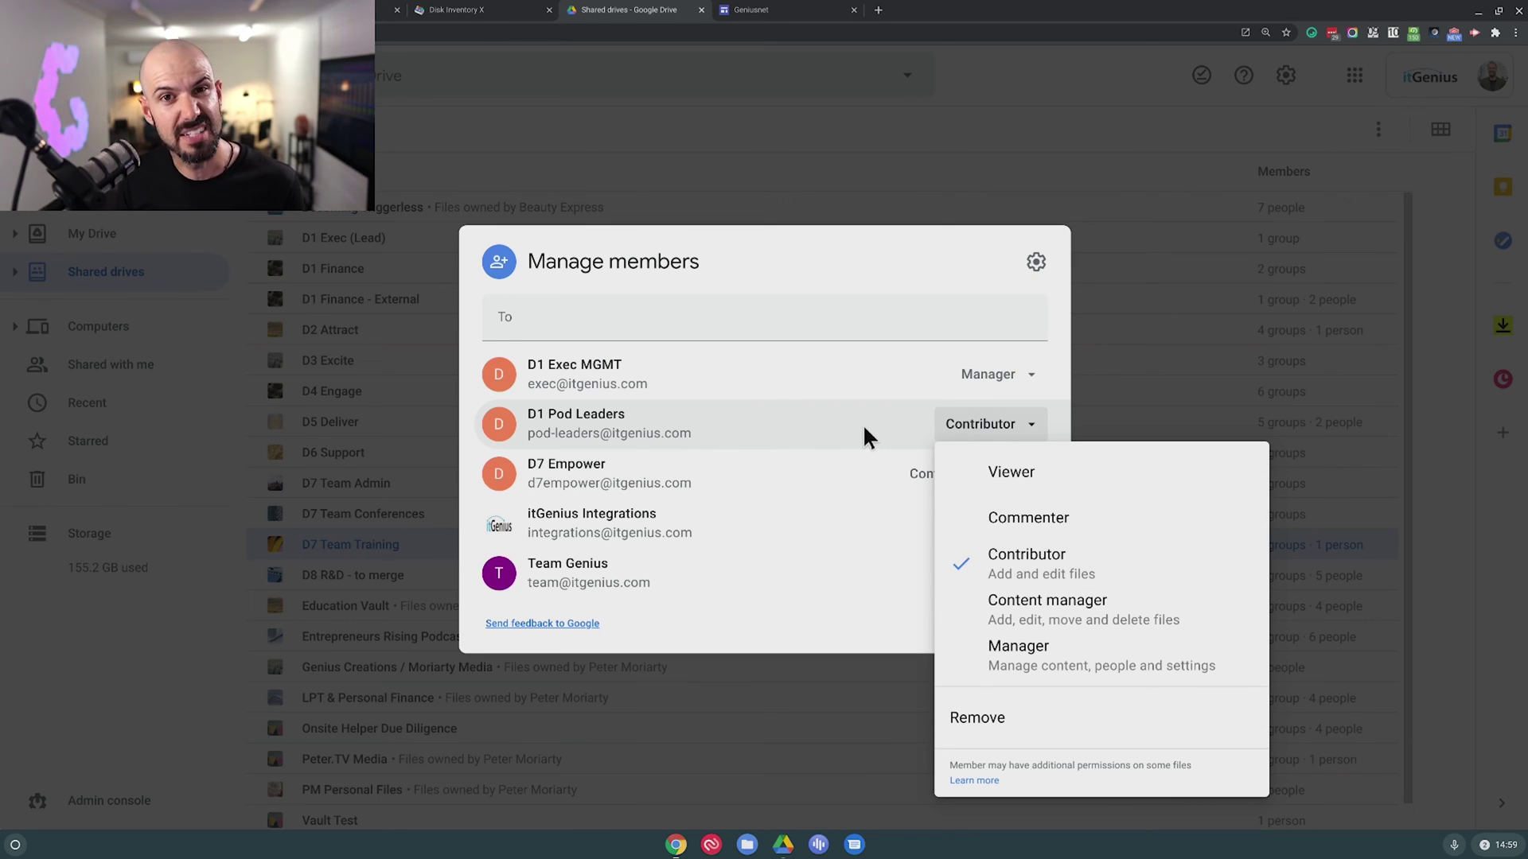
mouse_move(864, 429)
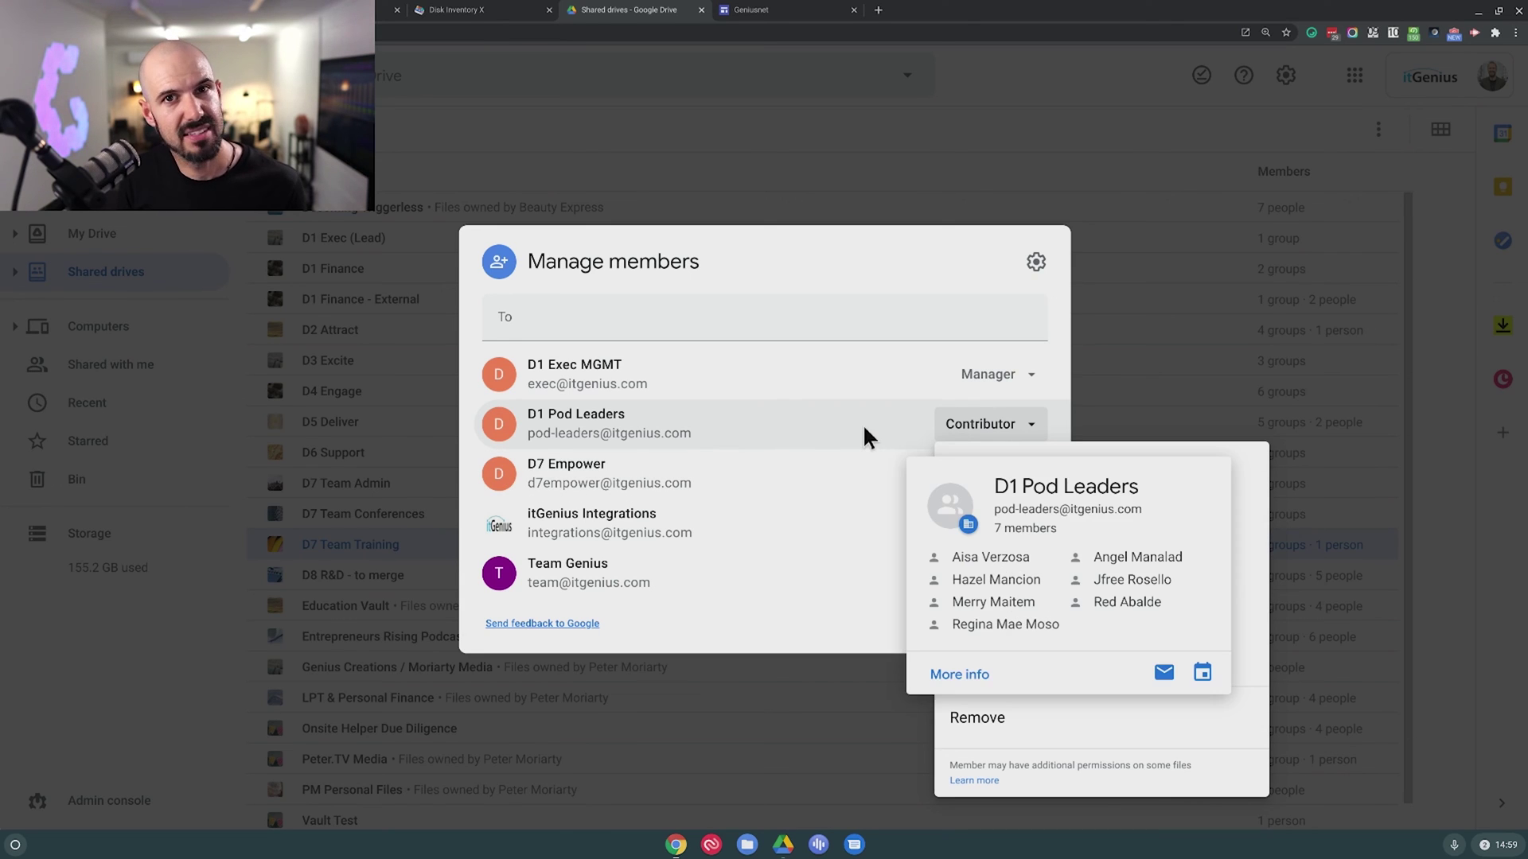
left_click(921, 428)
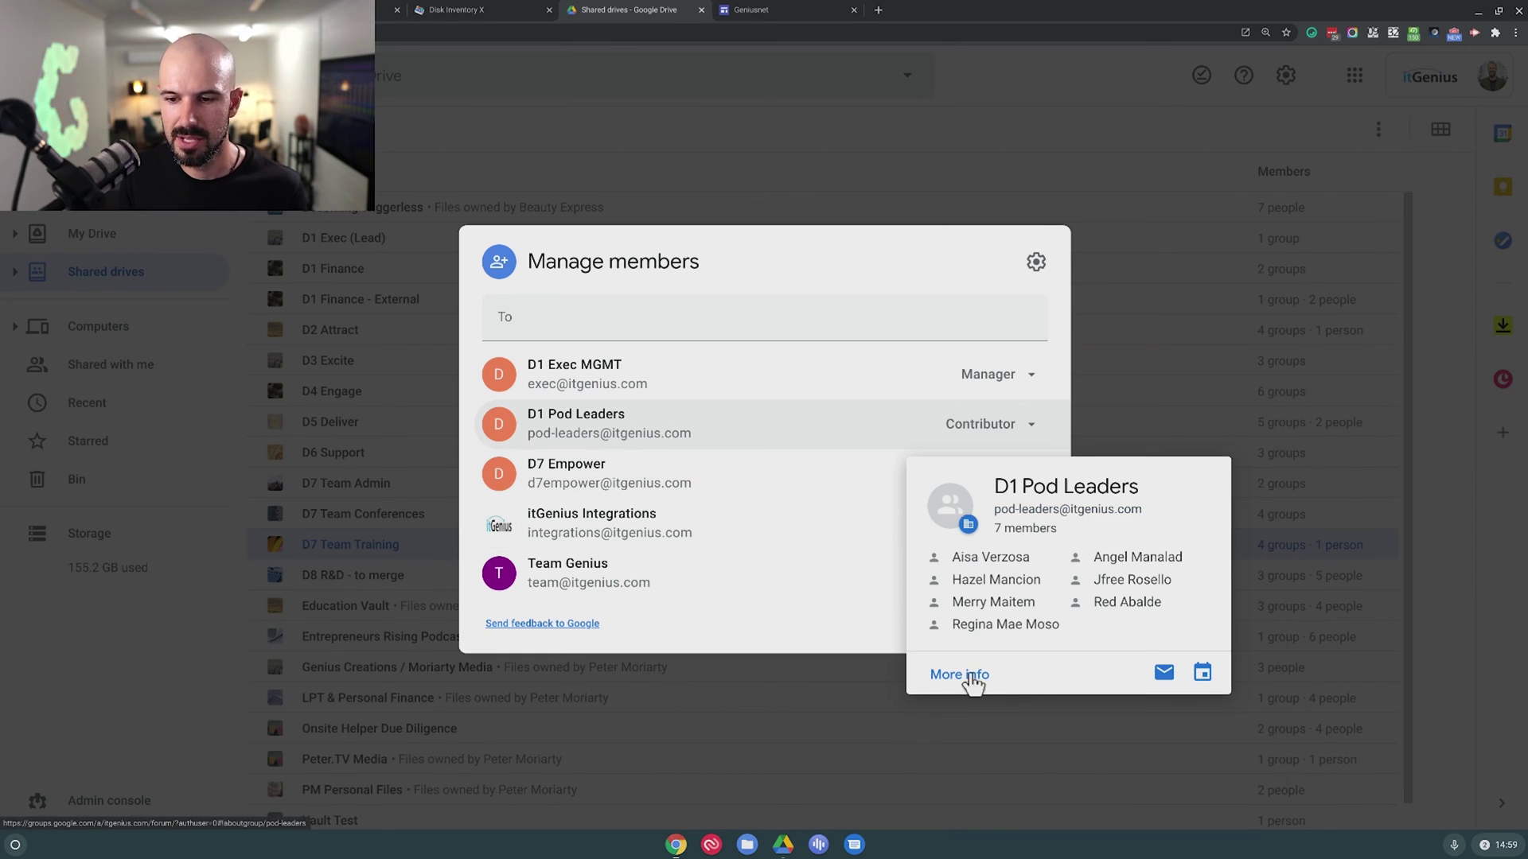
left_click(1138, 333)
Set Team Genius to Viewer on D7 Team Training, leaving D7 Empower as Content manager.
right_click(384, 549)
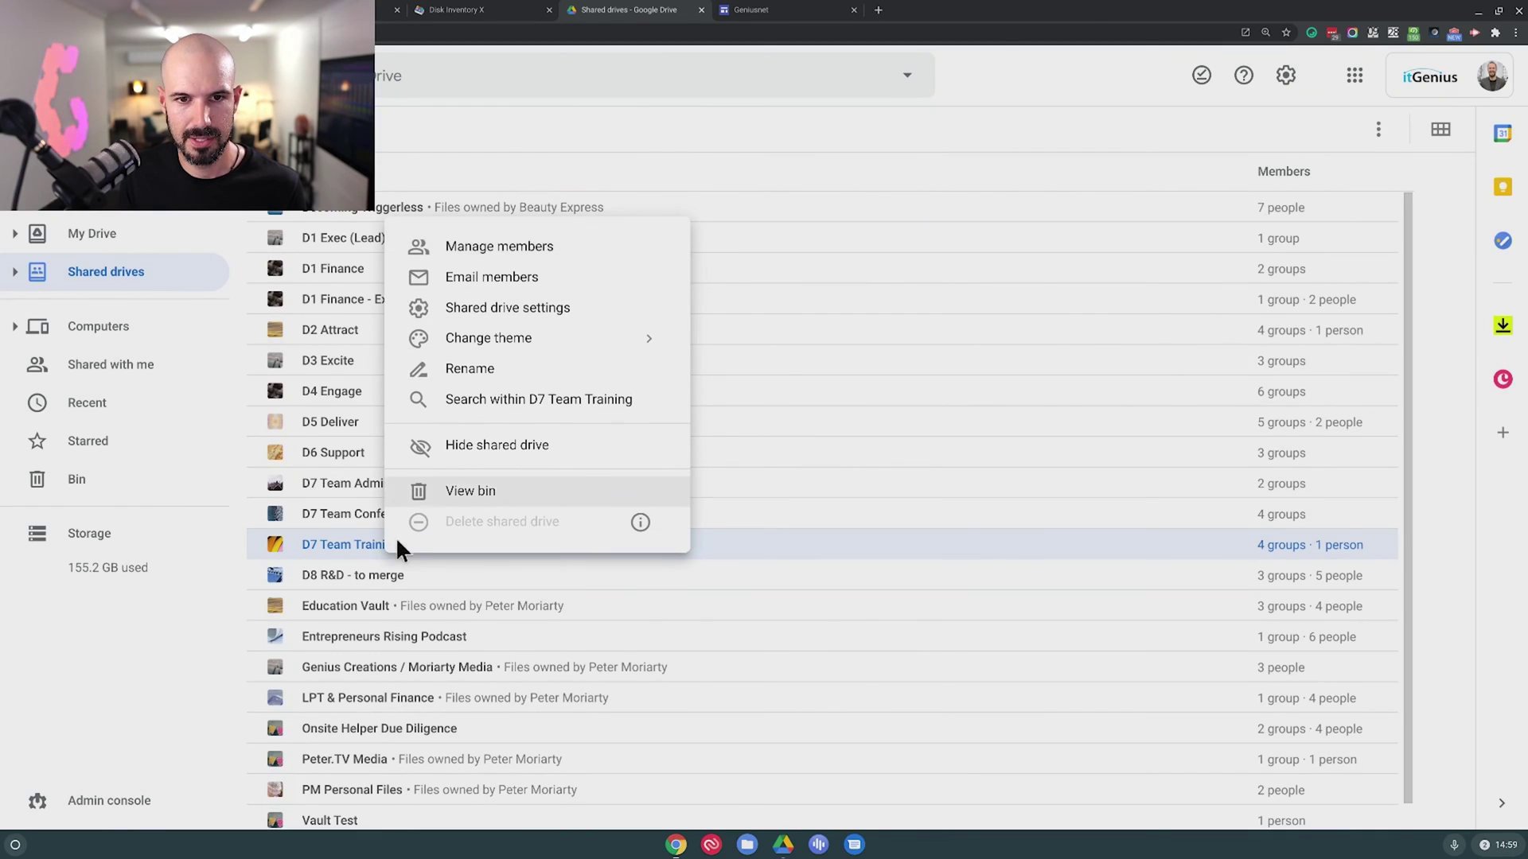
left_click(531, 246)
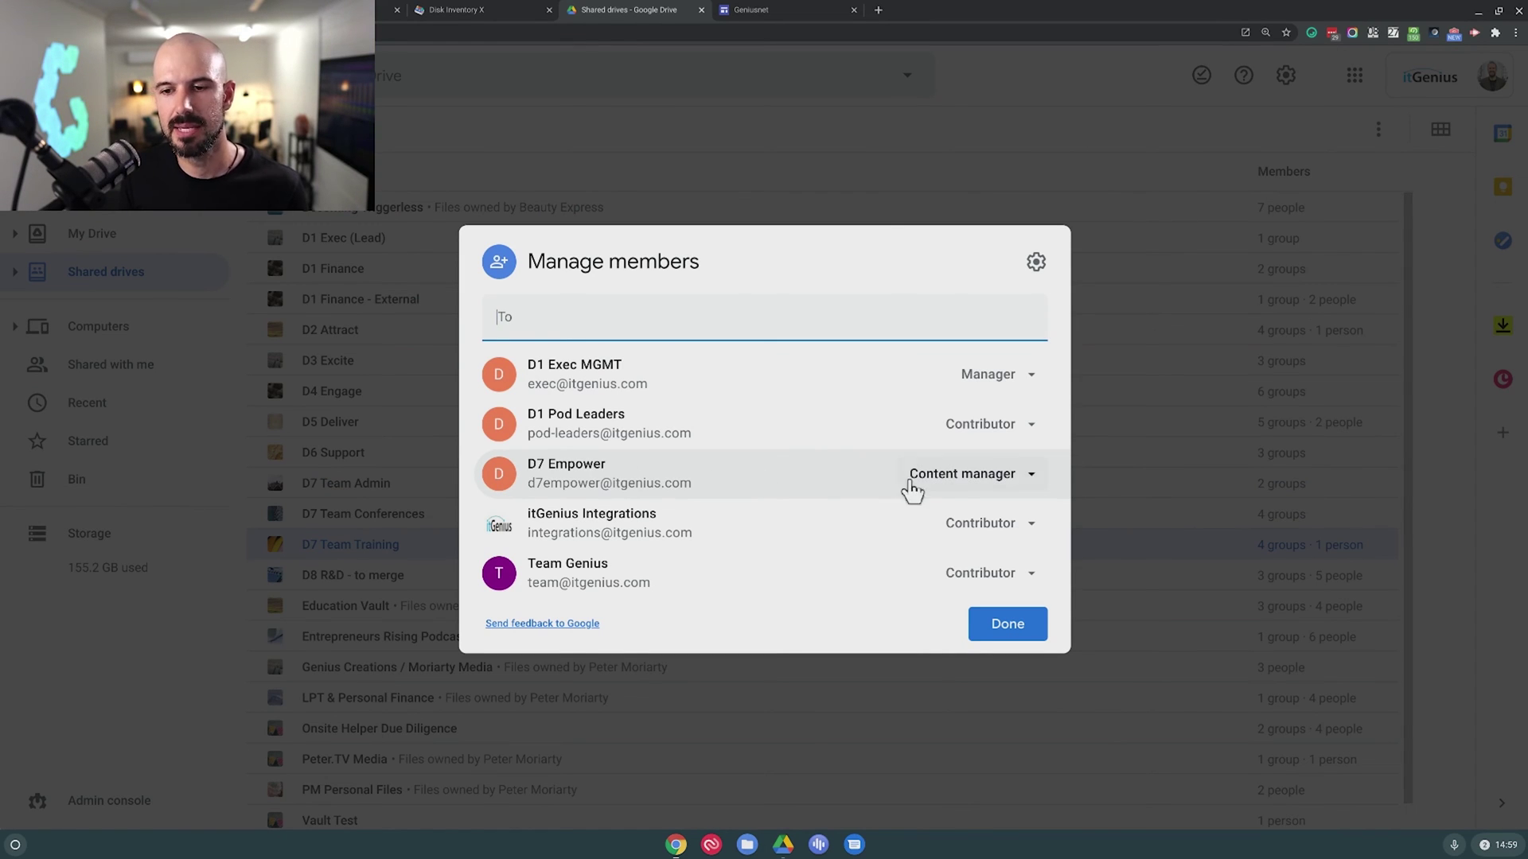
left_click(965, 478)
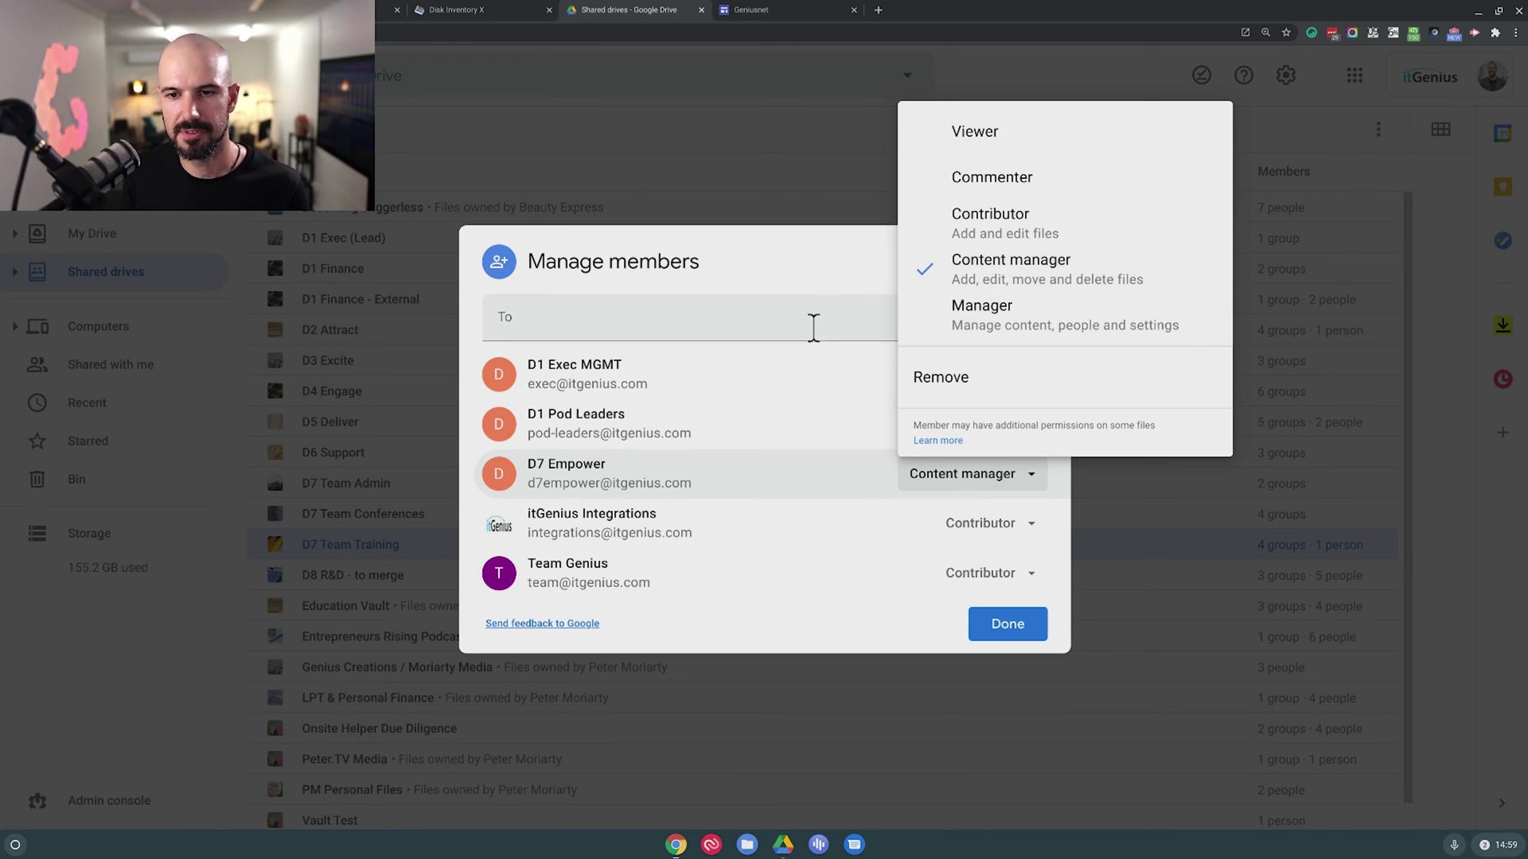
left_click(725, 521)
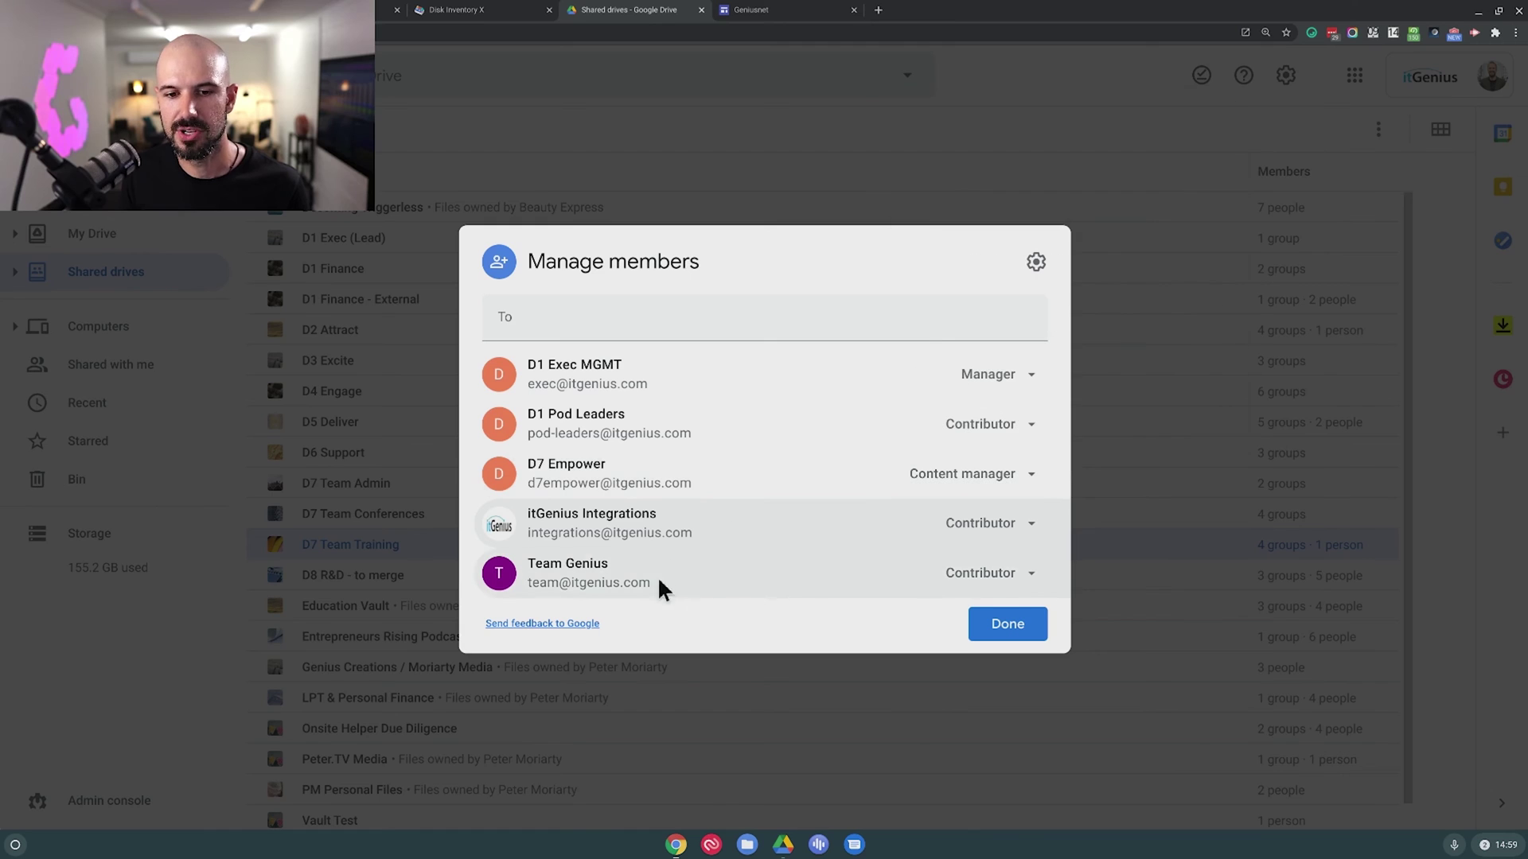
mouse_move(705, 583)
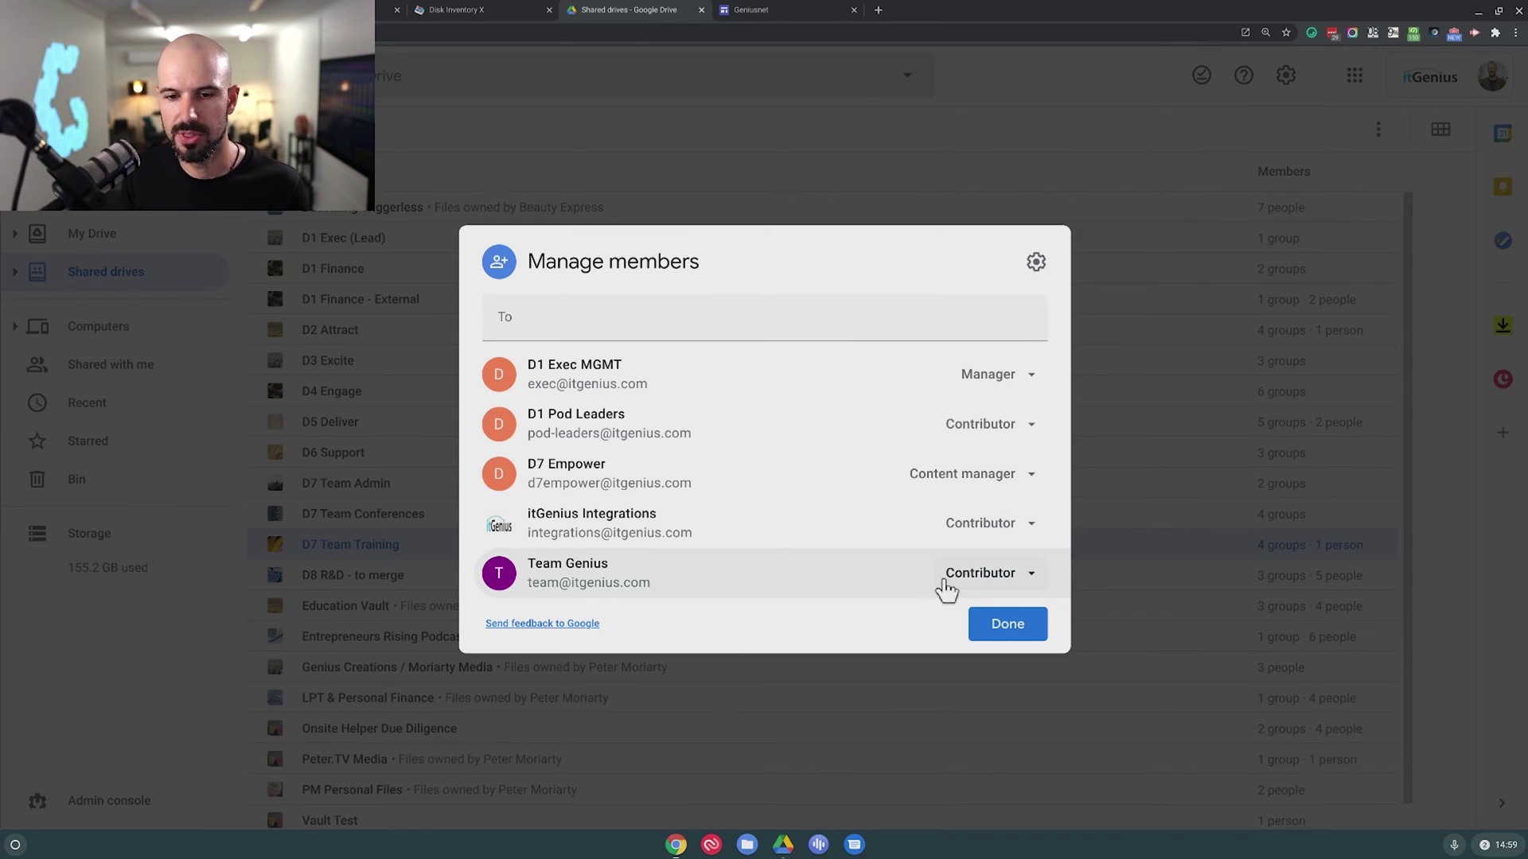
mouse_move(883, 594)
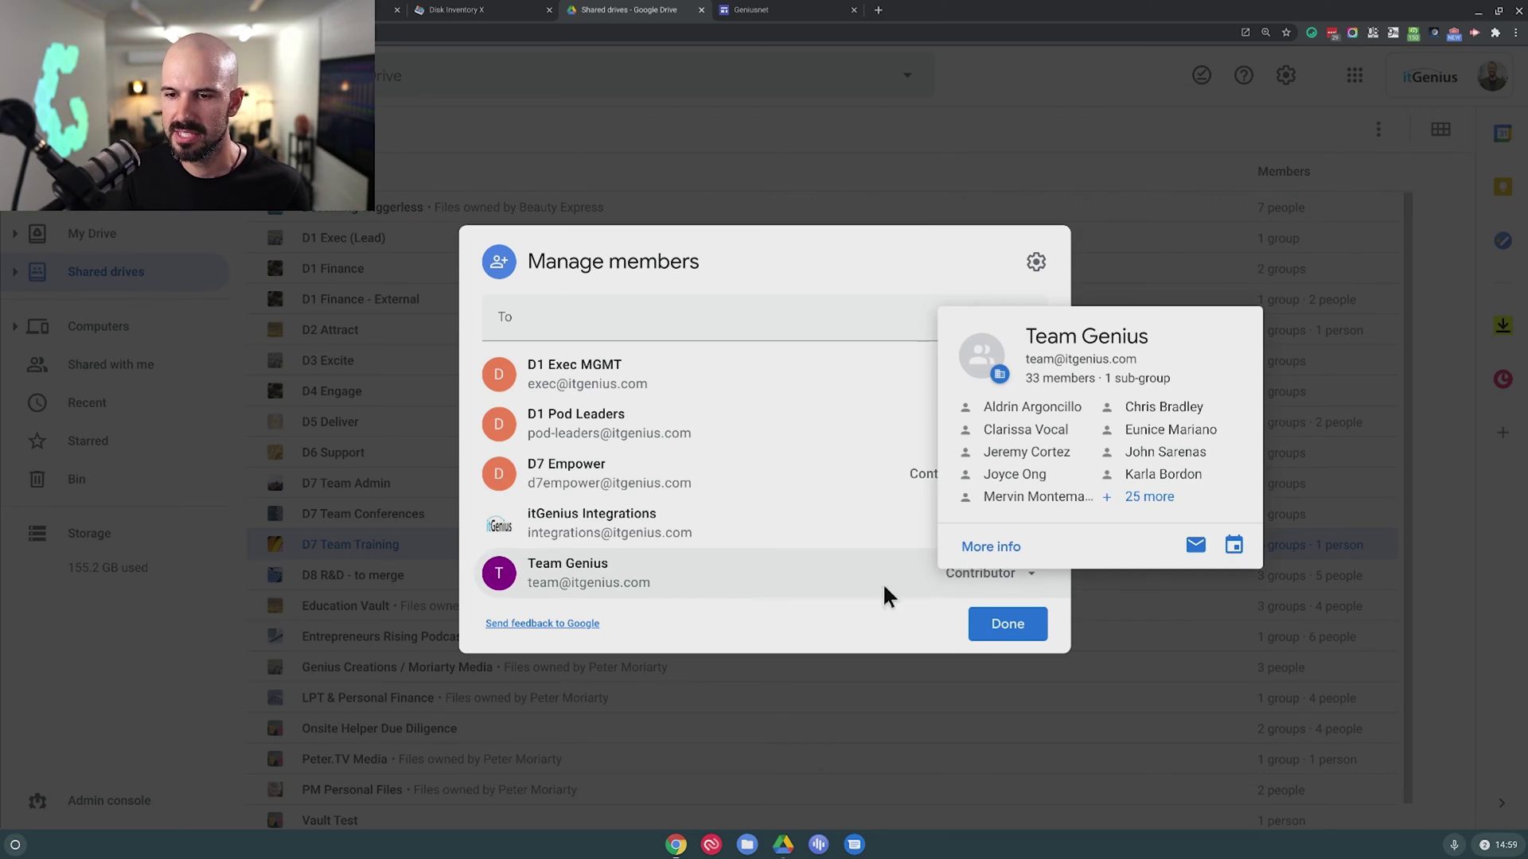
left_click(971, 574)
left_click(1026, 239)
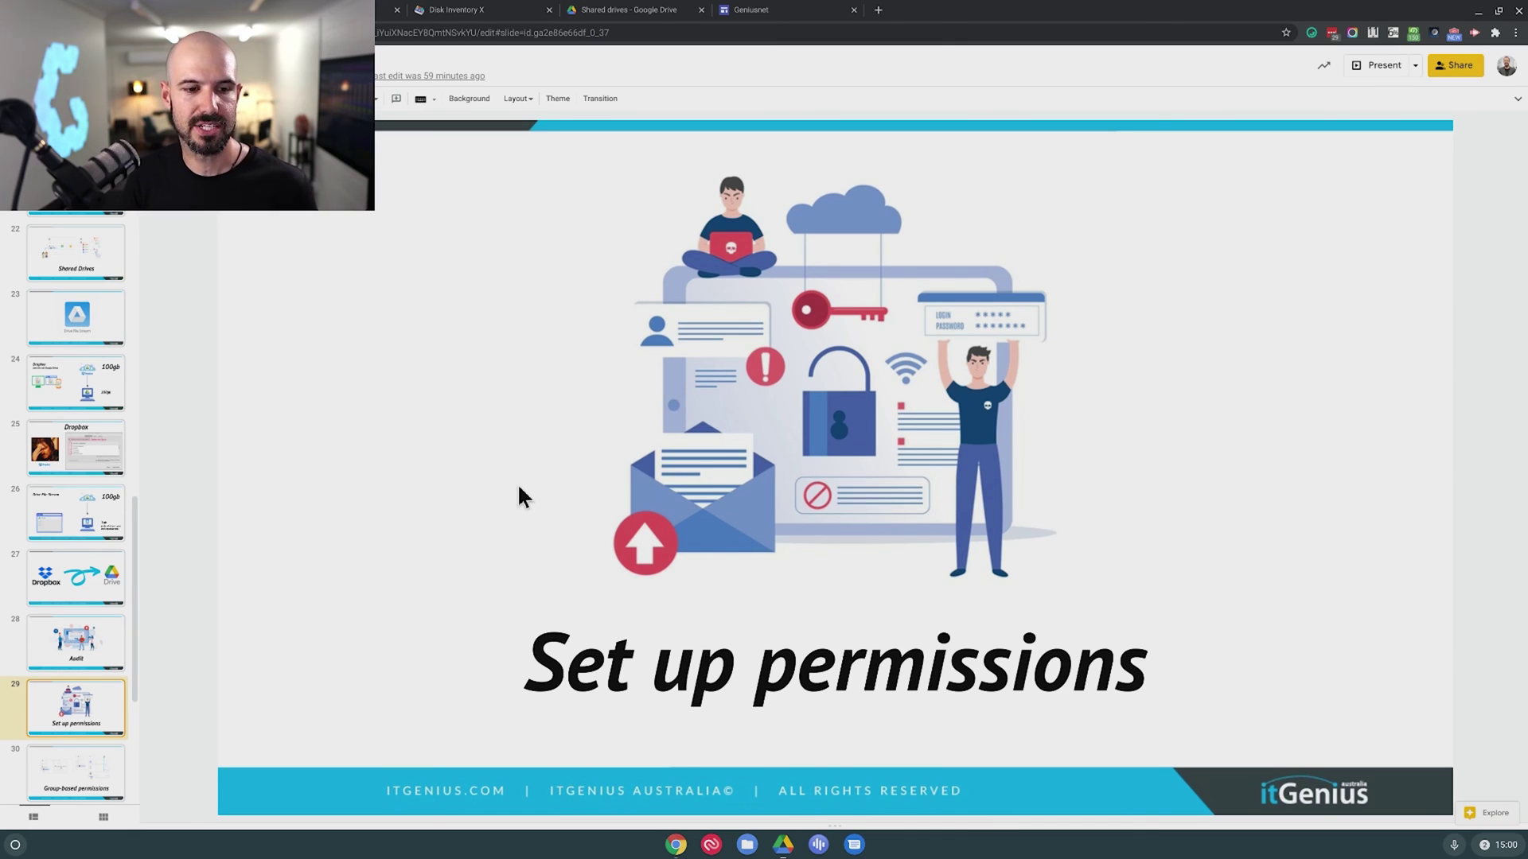
Advance to slide 30, 'Group-based permissions', then bring up Drive's Shared drives list.
key("Down")
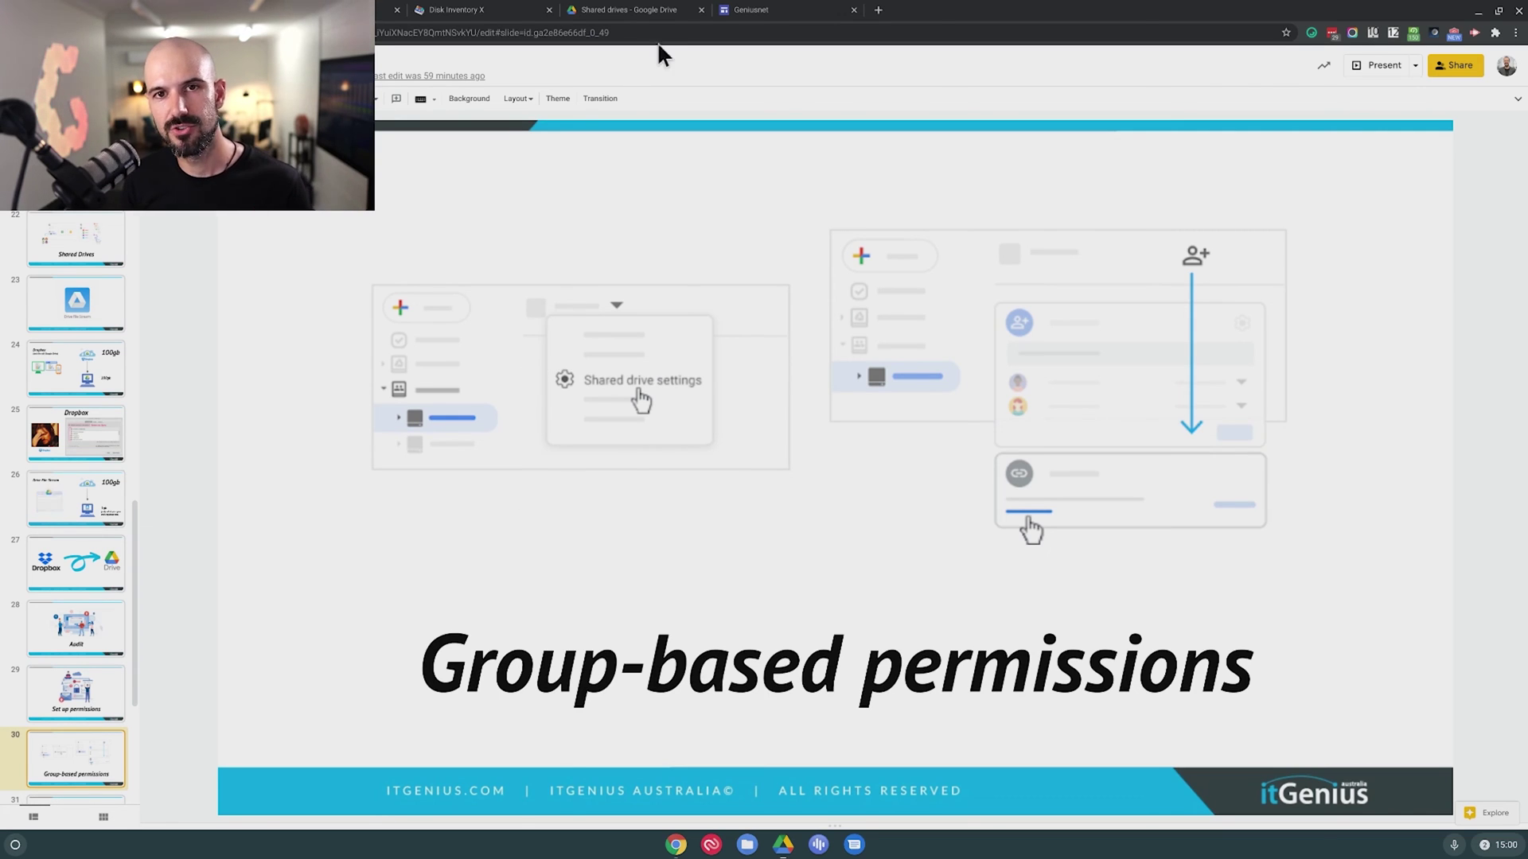
left_click(669, 12)
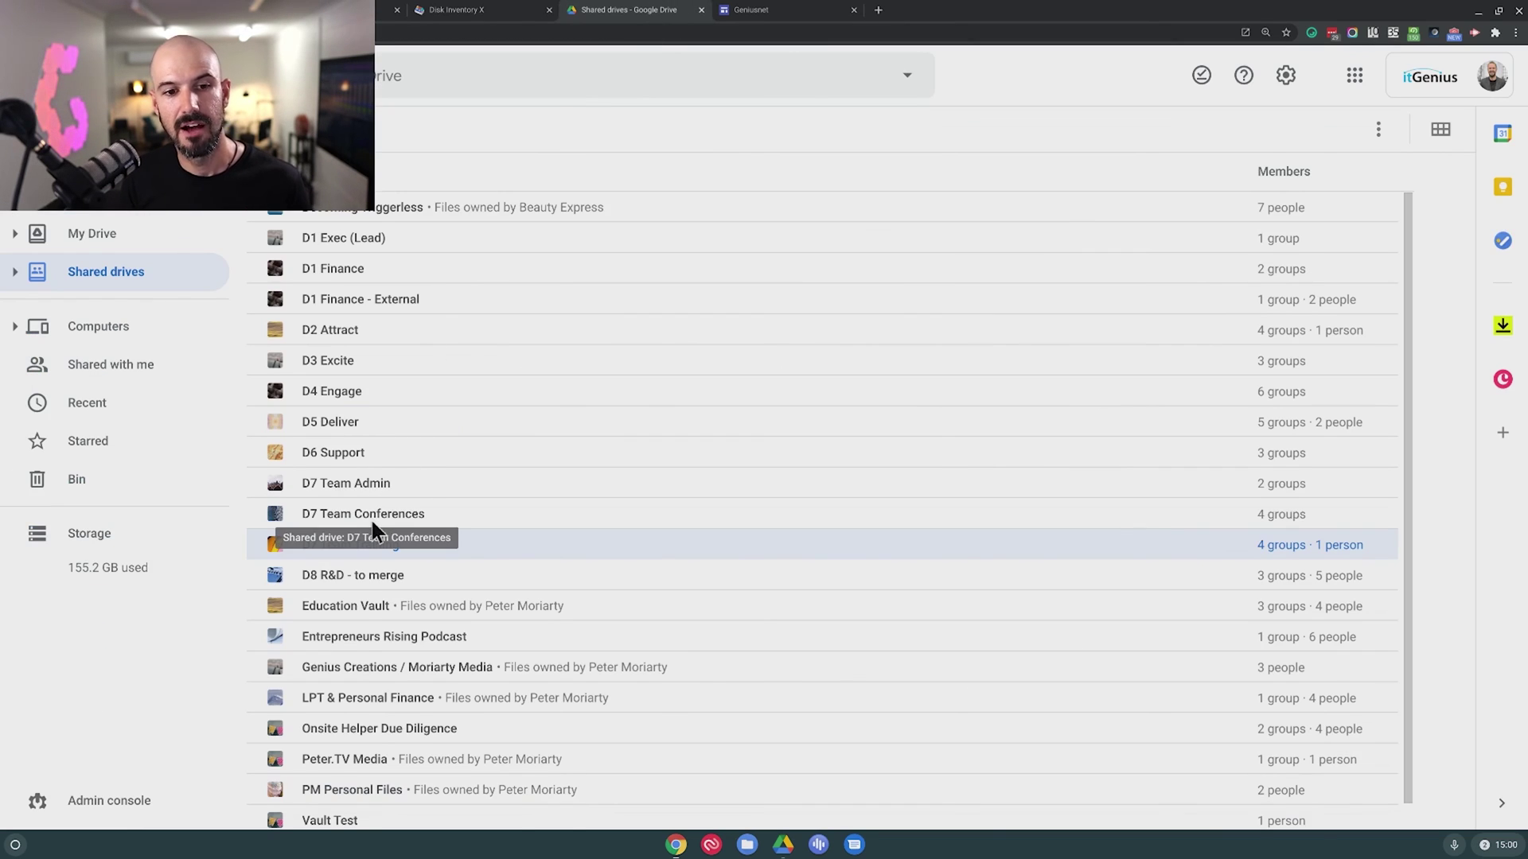
Show the D3 Excite shared drive's actions menu, then dismiss it without choosing anything.
right_click(337, 360)
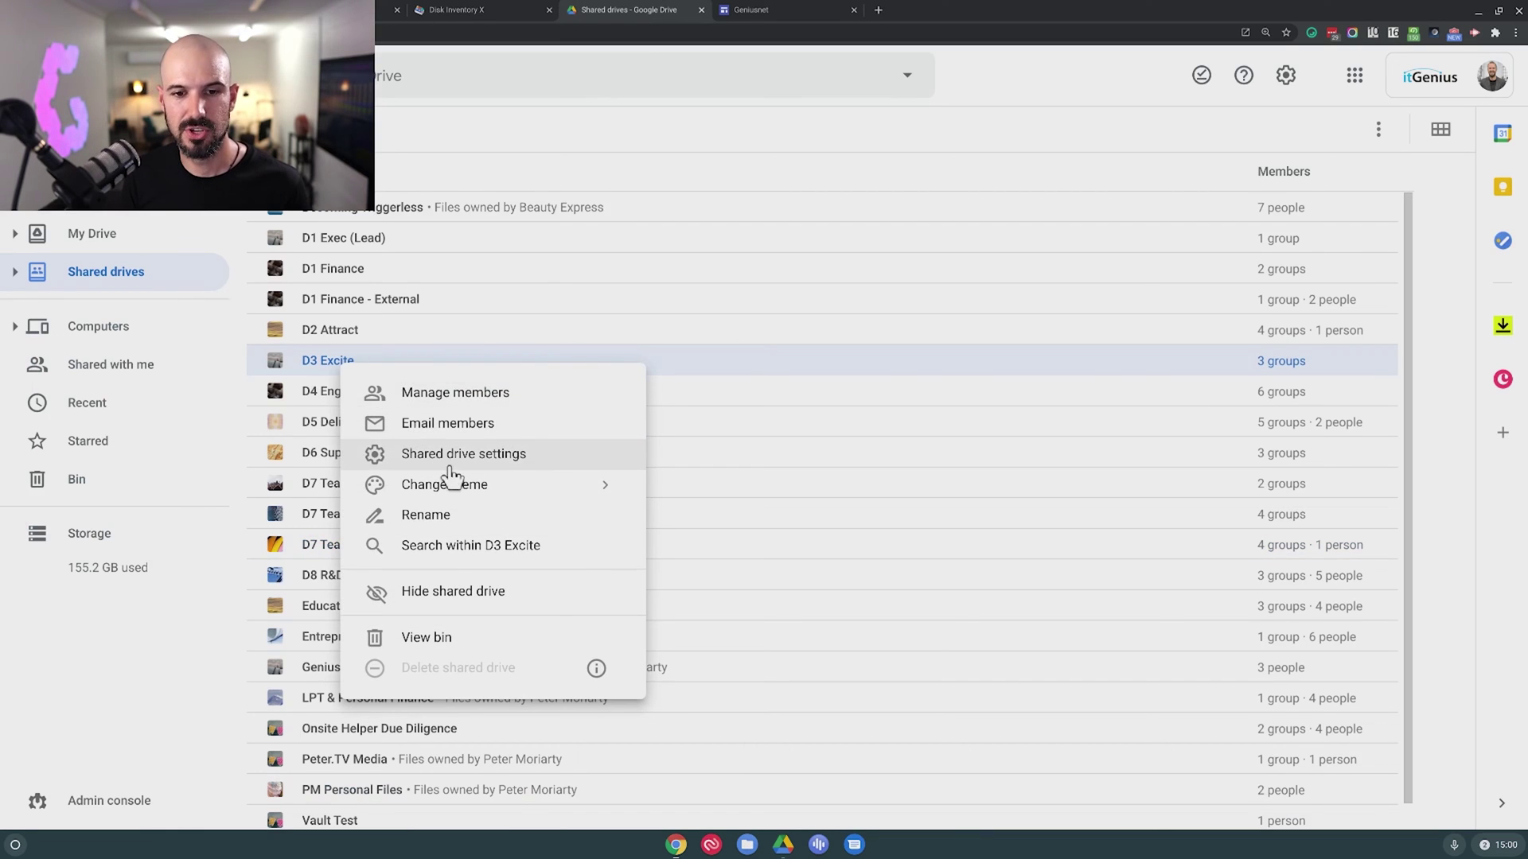
key("Escape")
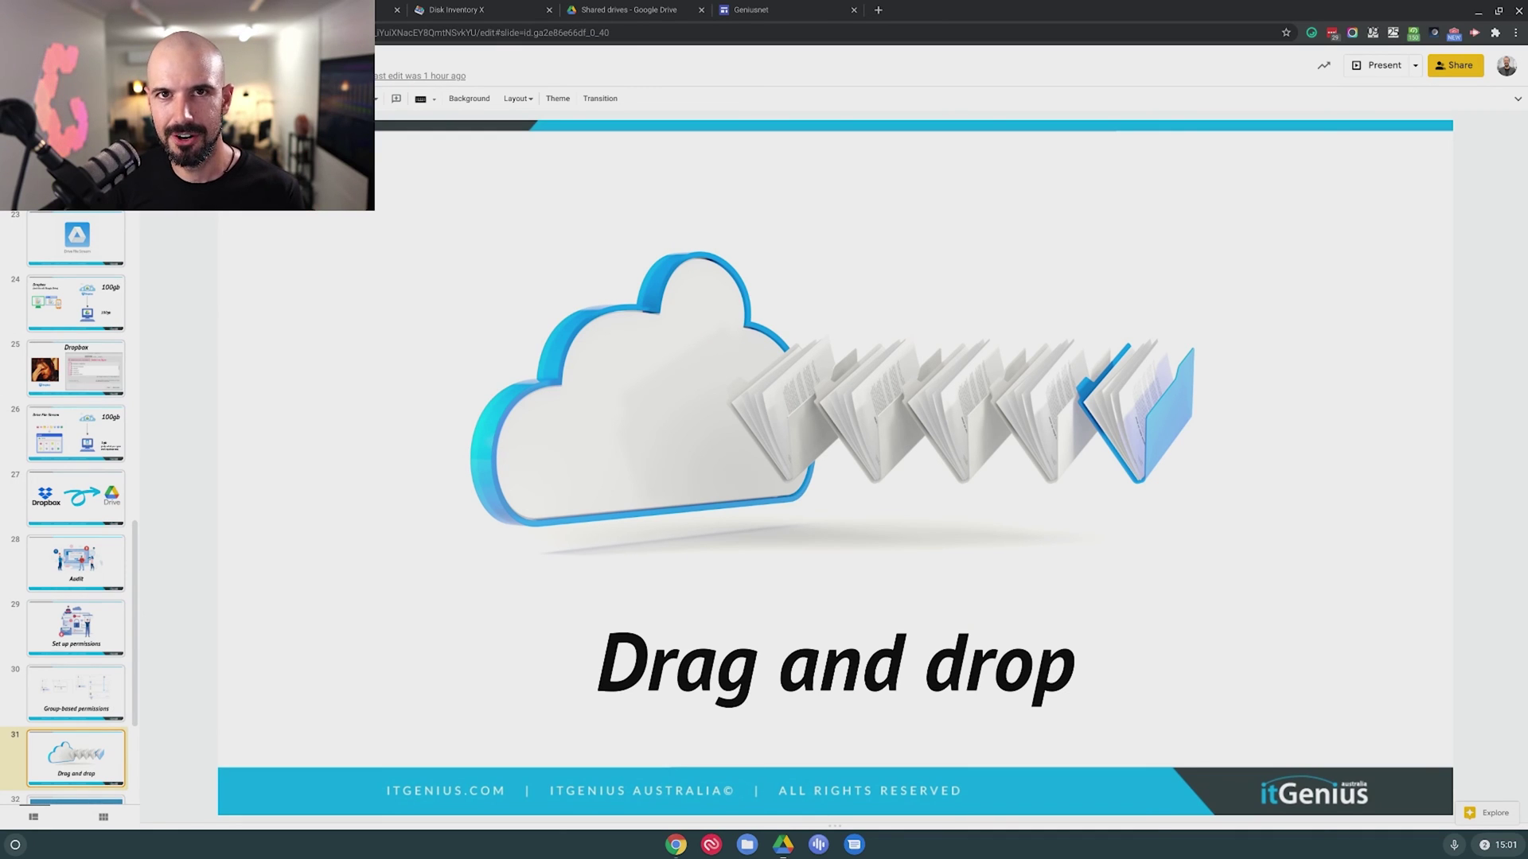
Go from the two-clouds sync slide (32) to slide 33, the Q&A slide.
left_click(76, 800)
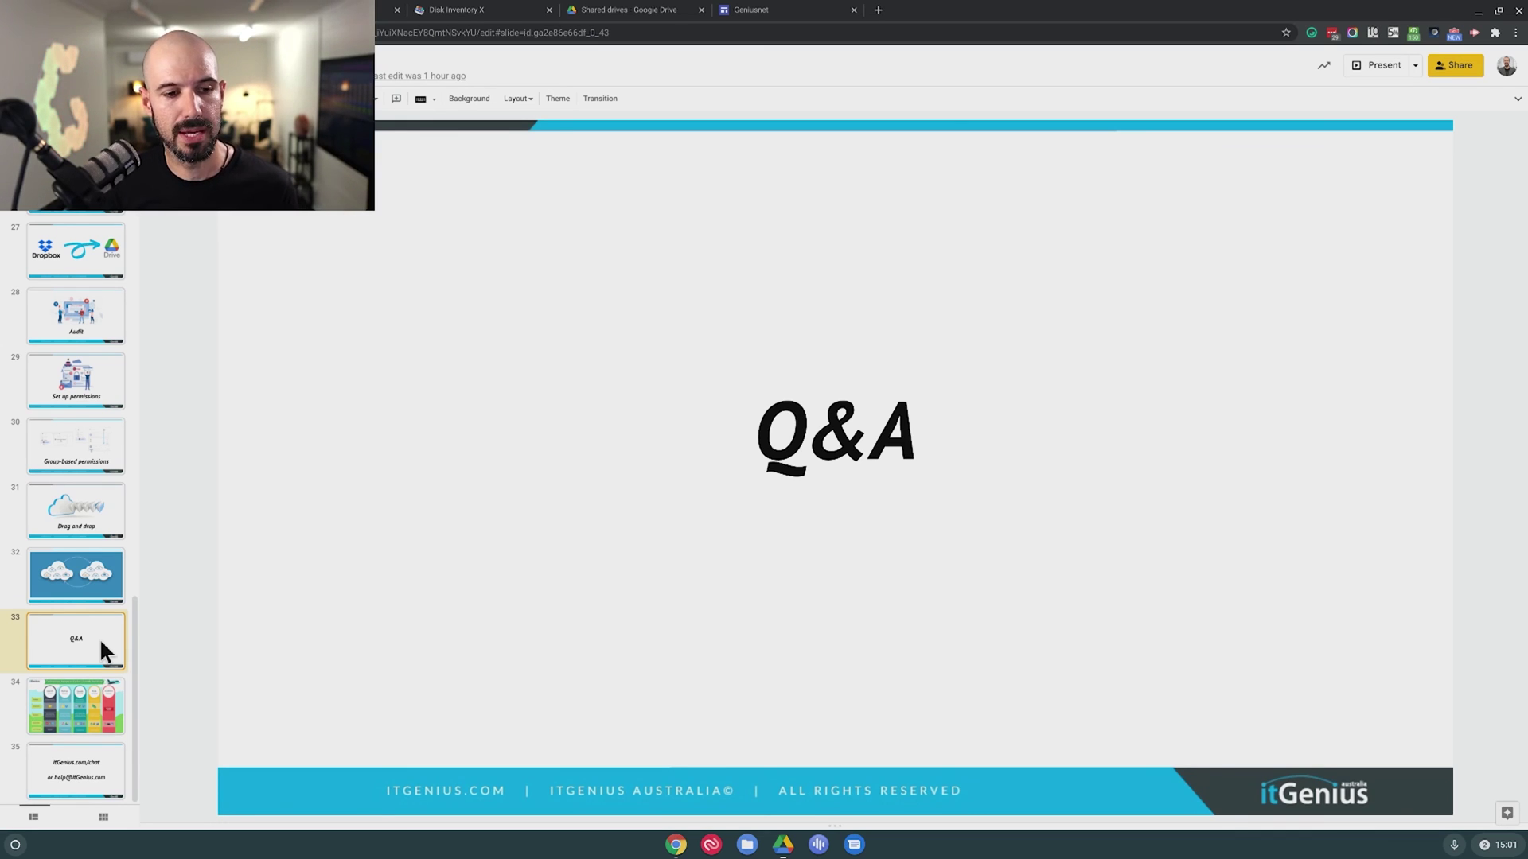
Advance to slide 34, the Technology Adoption Cycle / Growth Roadmap chart.
key("Down")
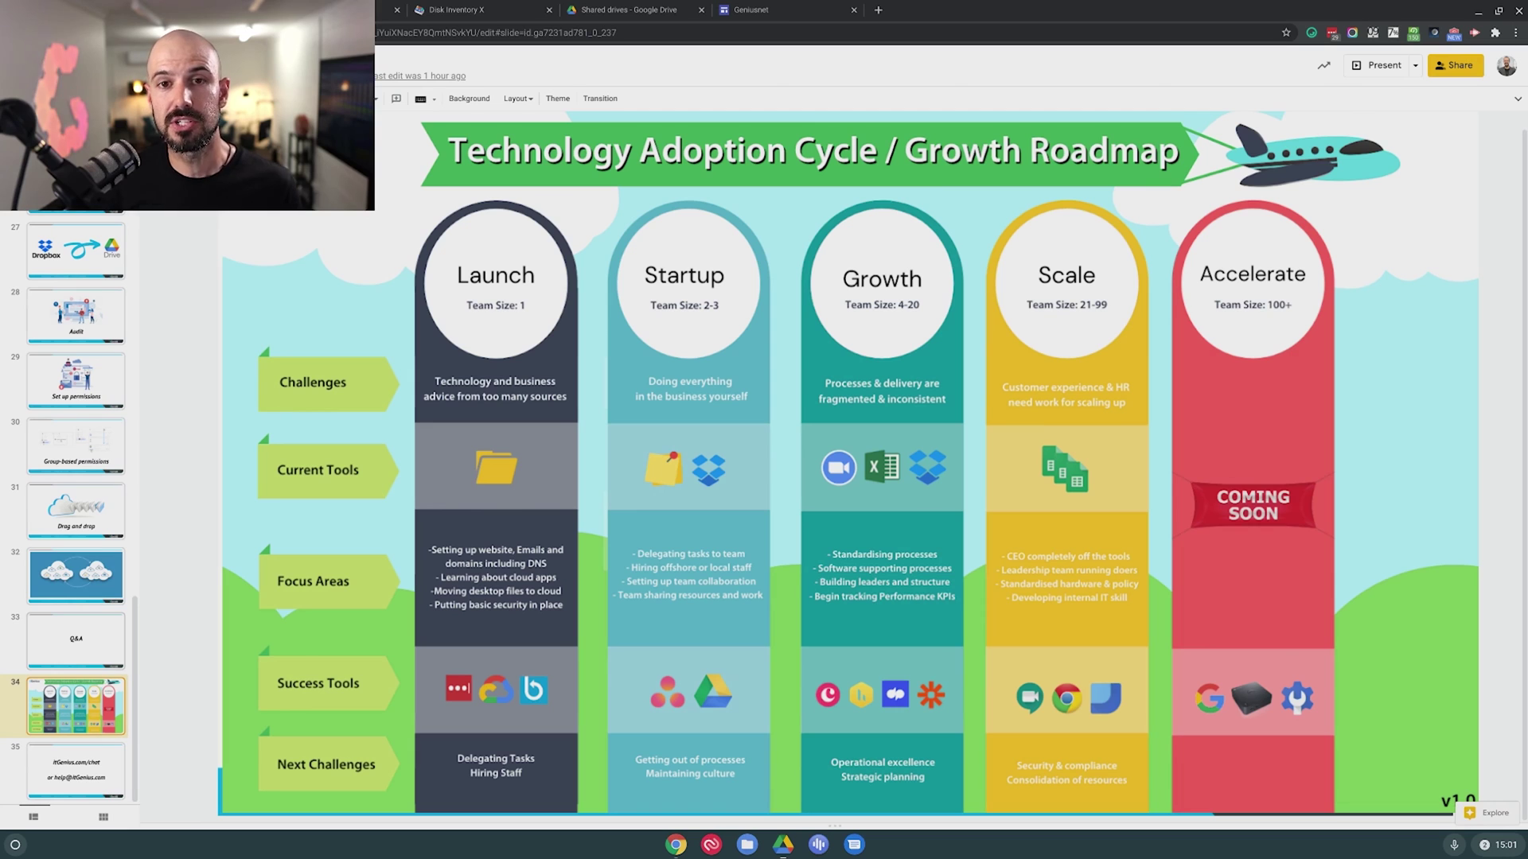